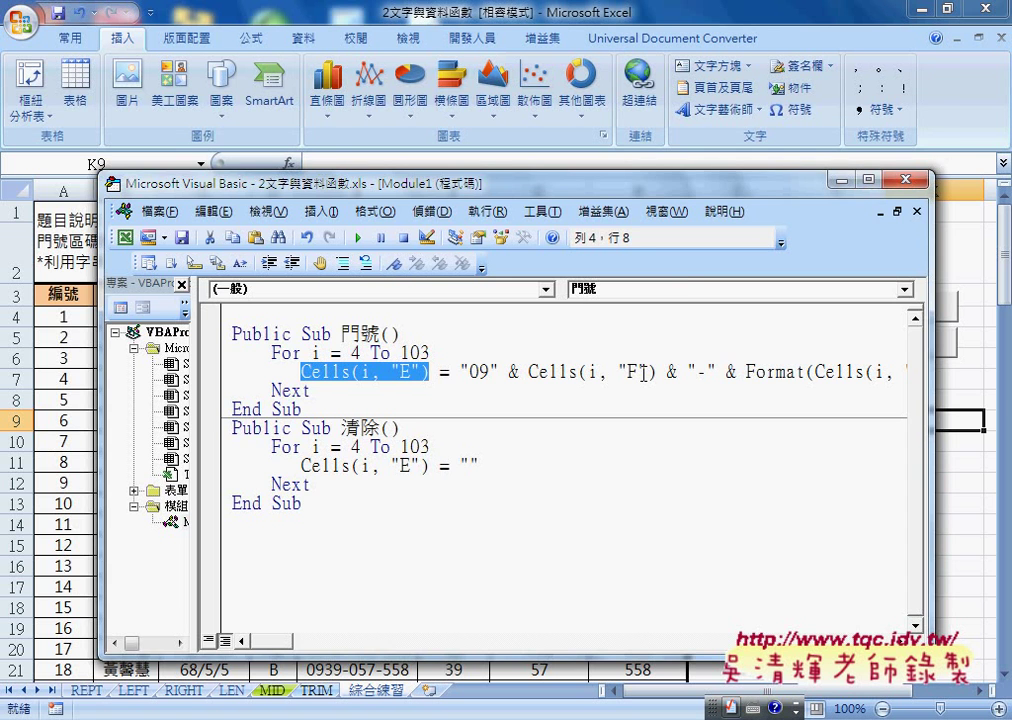
Step: Try a 12-point, then 9-point code font in the Editor Format options and apply it
drag(636, 190, 575, 118)
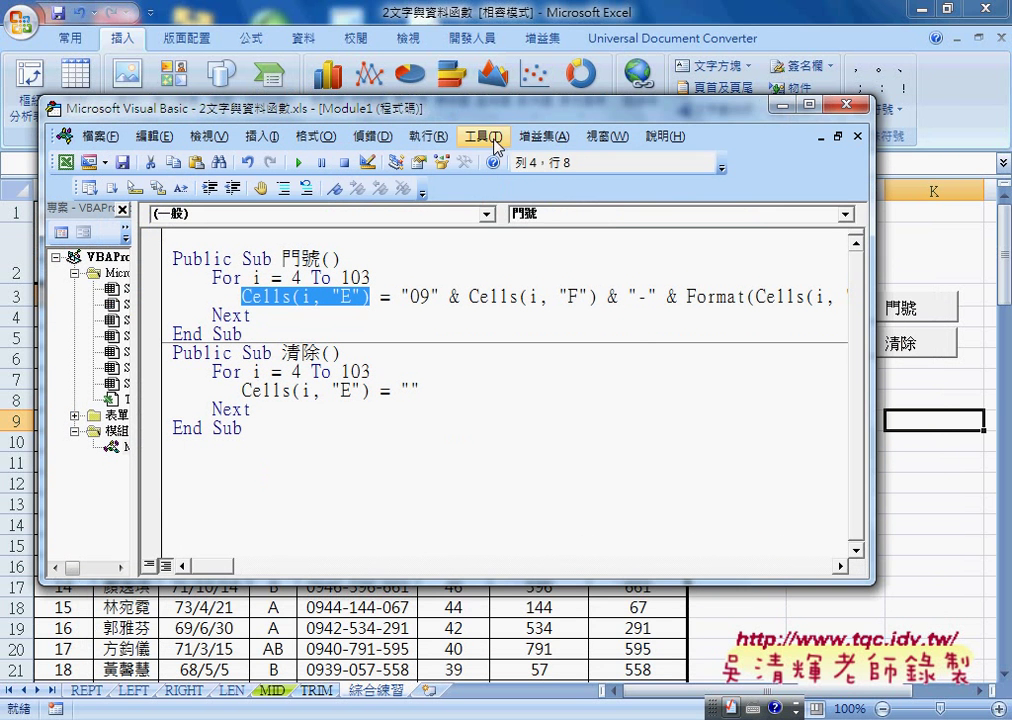
click(483, 136)
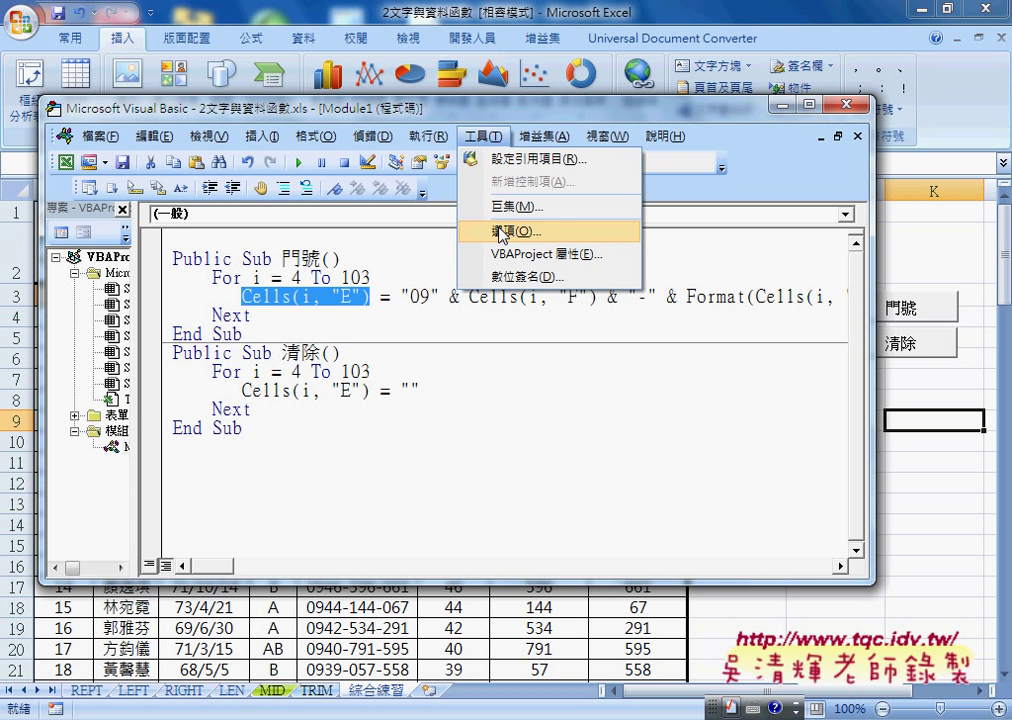
click(502, 231)
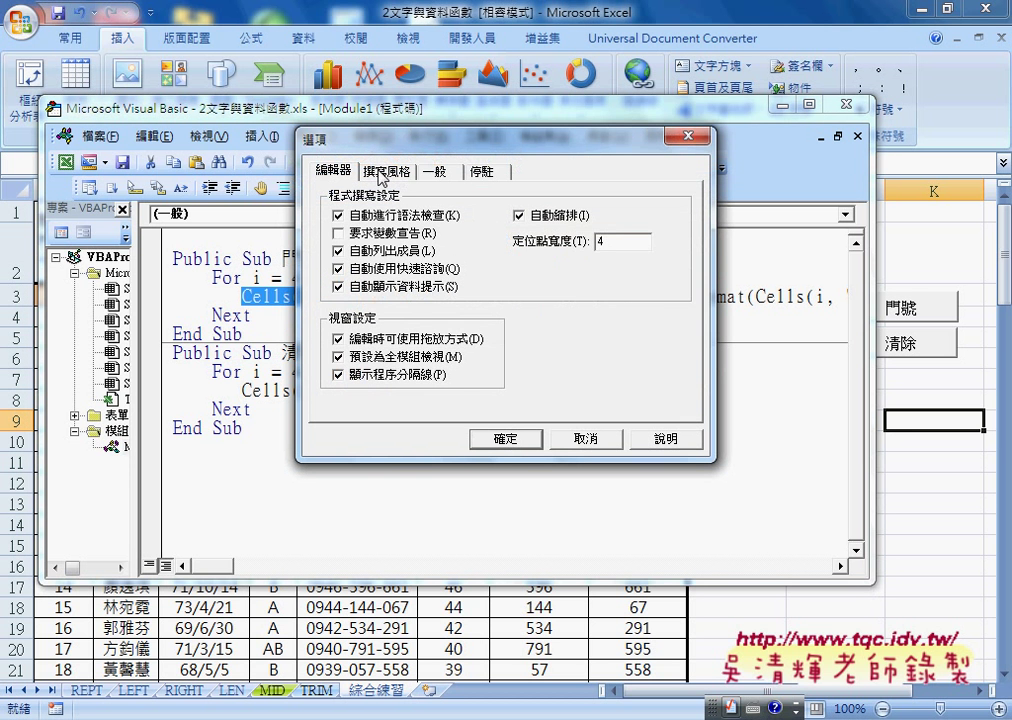
click(381, 172)
click(598, 258)
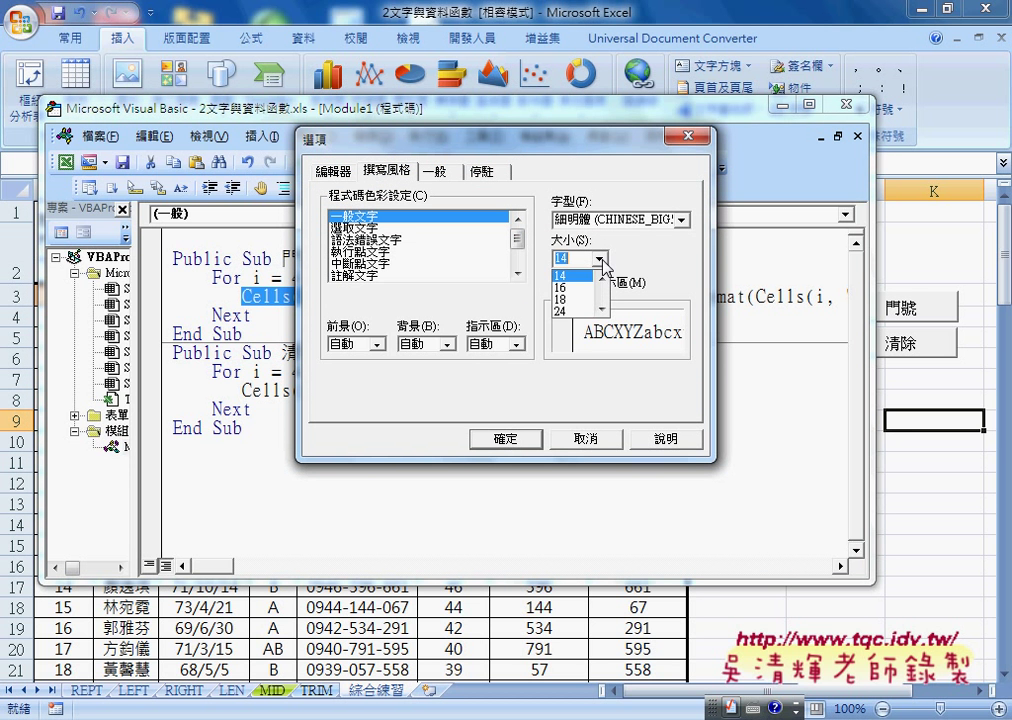
click(602, 280)
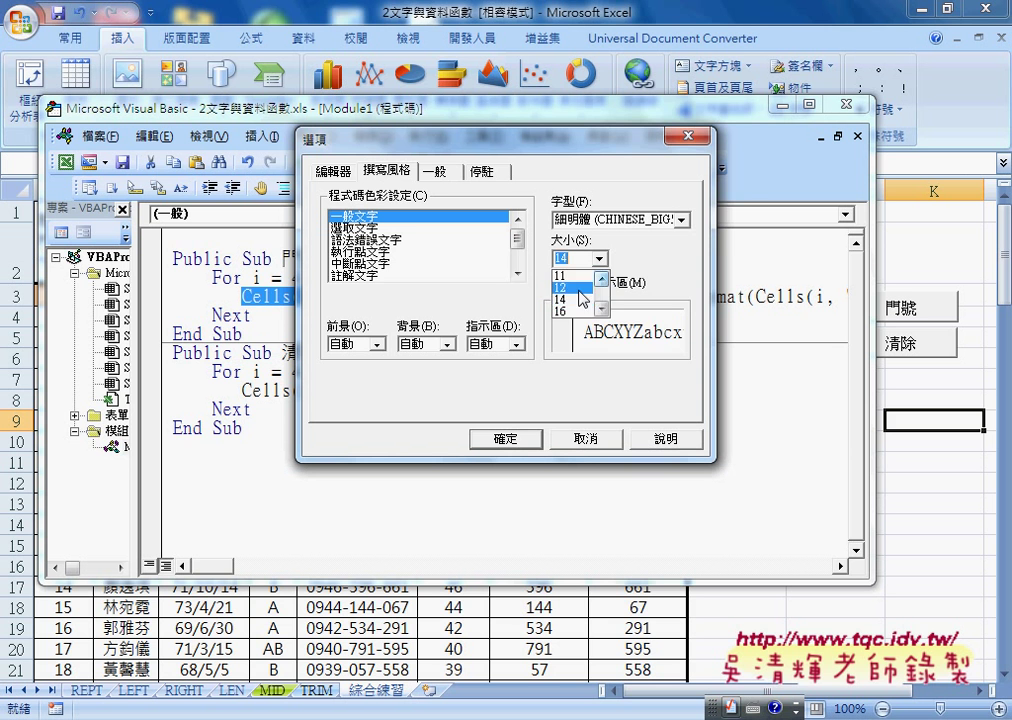
click(566, 287)
click(566, 259)
click(604, 279)
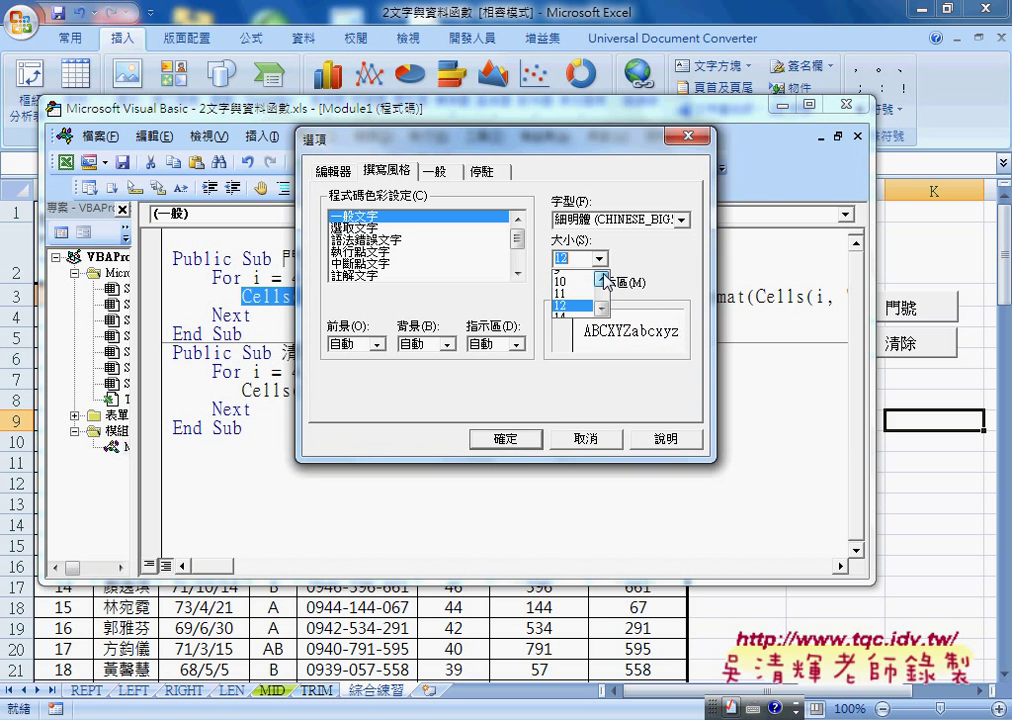
click(604, 279)
click(566, 275)
click(521, 441)
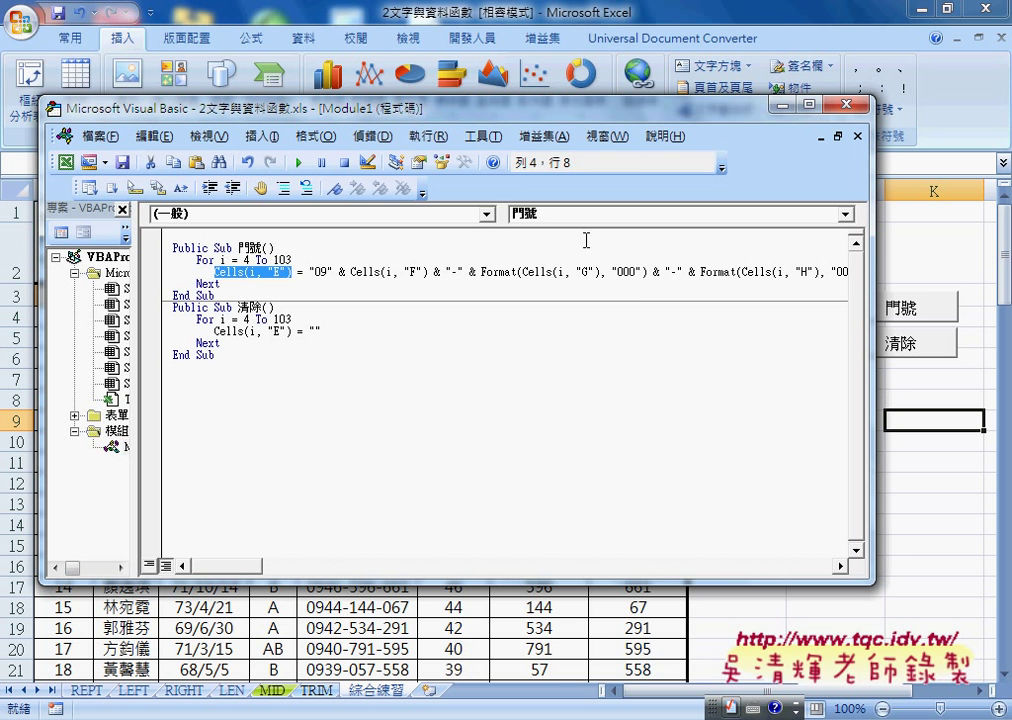
Step: Set the Editor Format code font size back to 12 and confirm
click(482, 136)
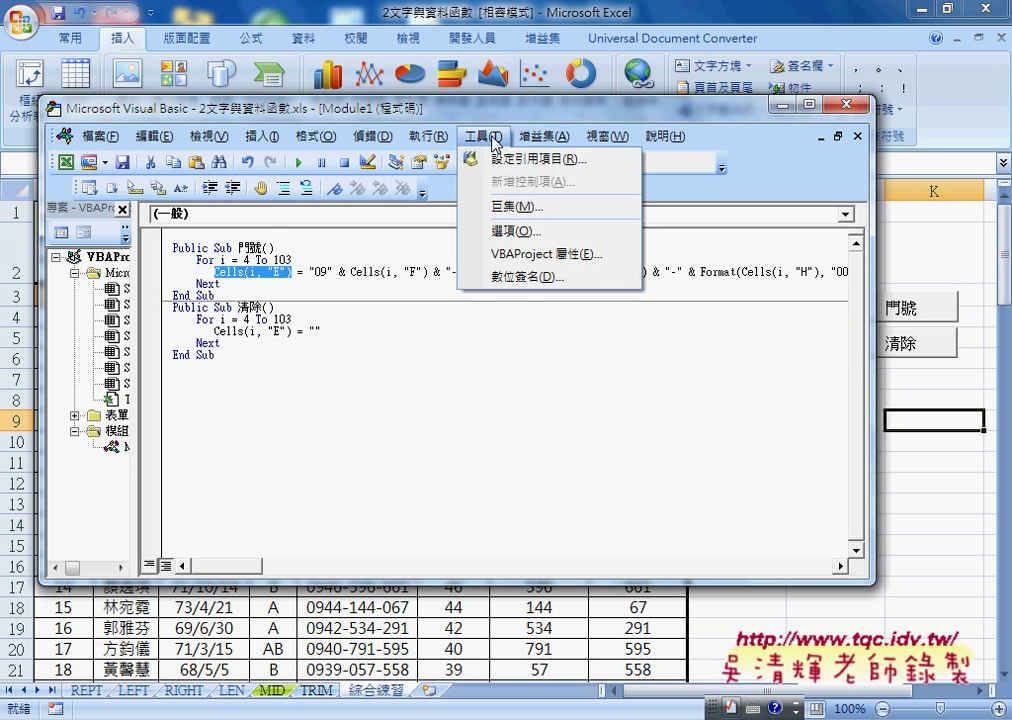
click(506, 236)
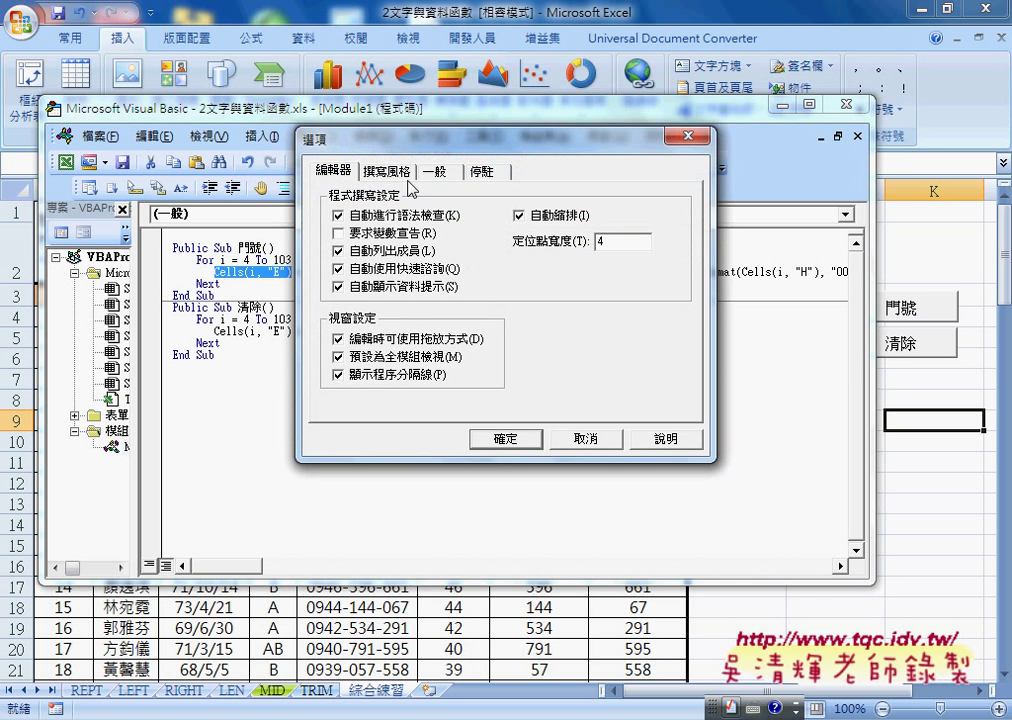
click(396, 172)
click(599, 259)
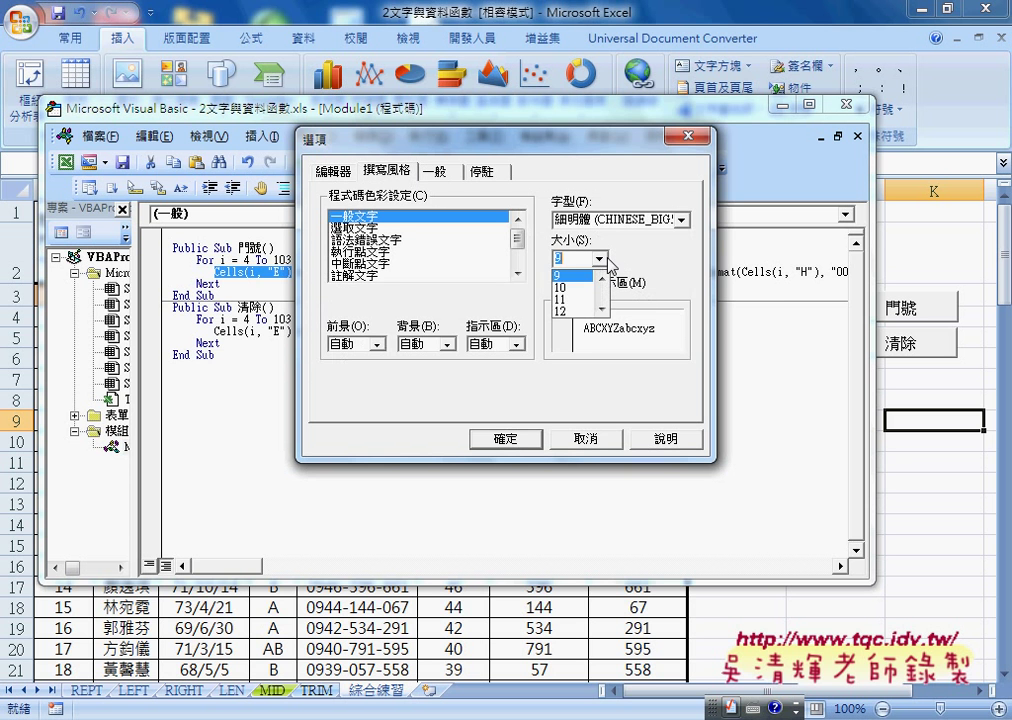
click(572, 313)
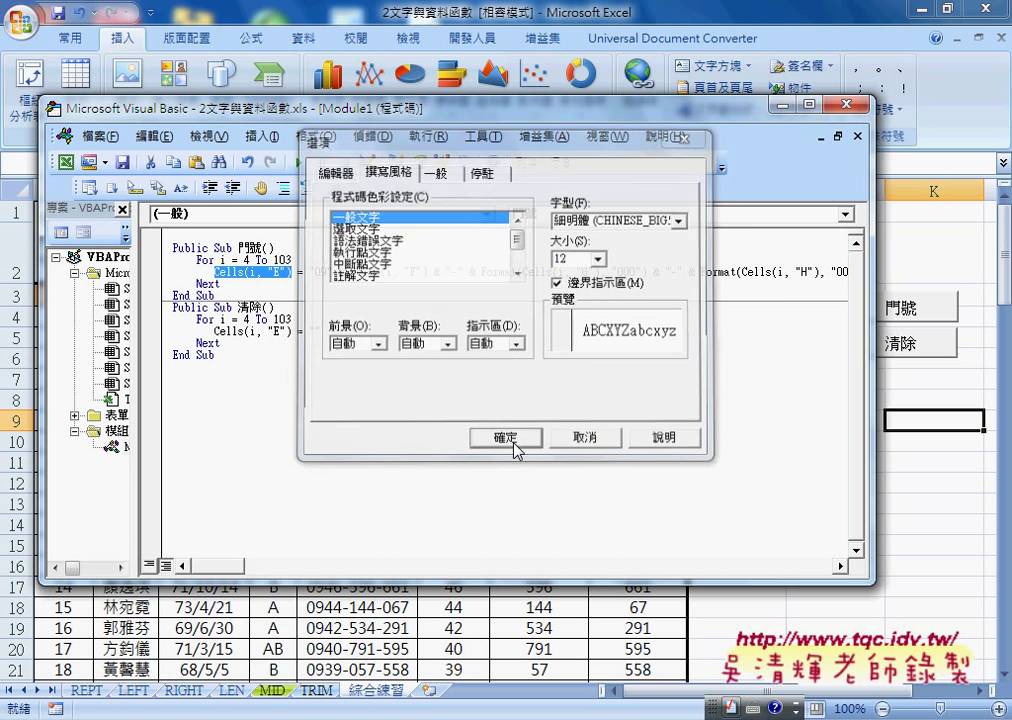
click(515, 442)
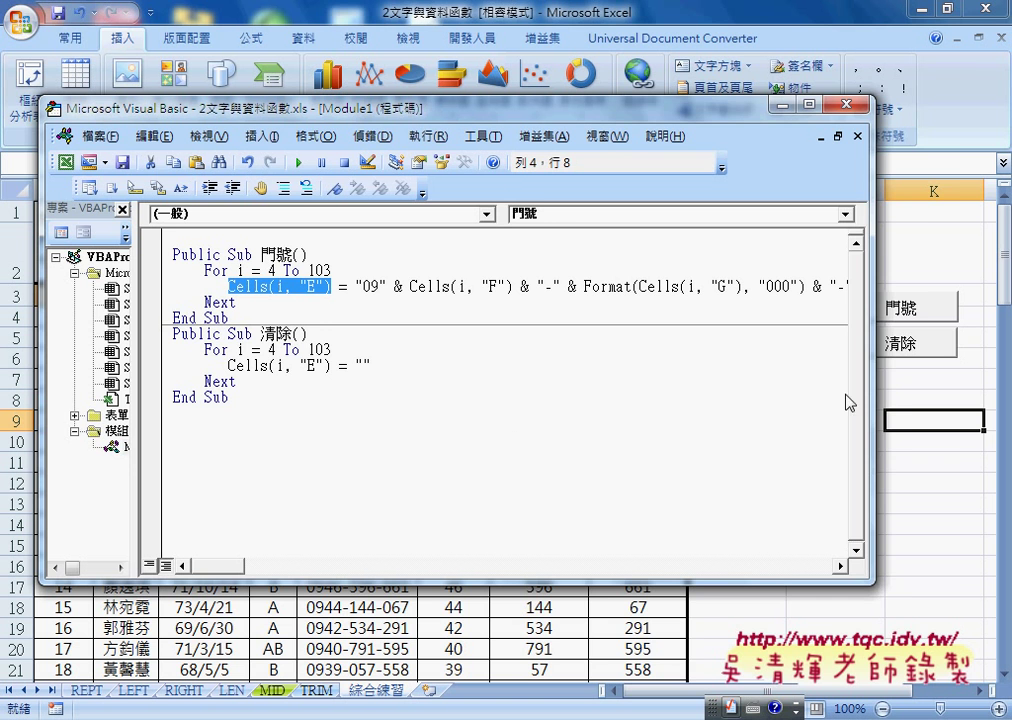
Step: Widen the code window, then split the long Cells line and rejoin it after the compile error
mouse_move(874, 385)
mouse_down()
mouse_move(950, 381)
mouse_move(885, 381)
mouse_up()
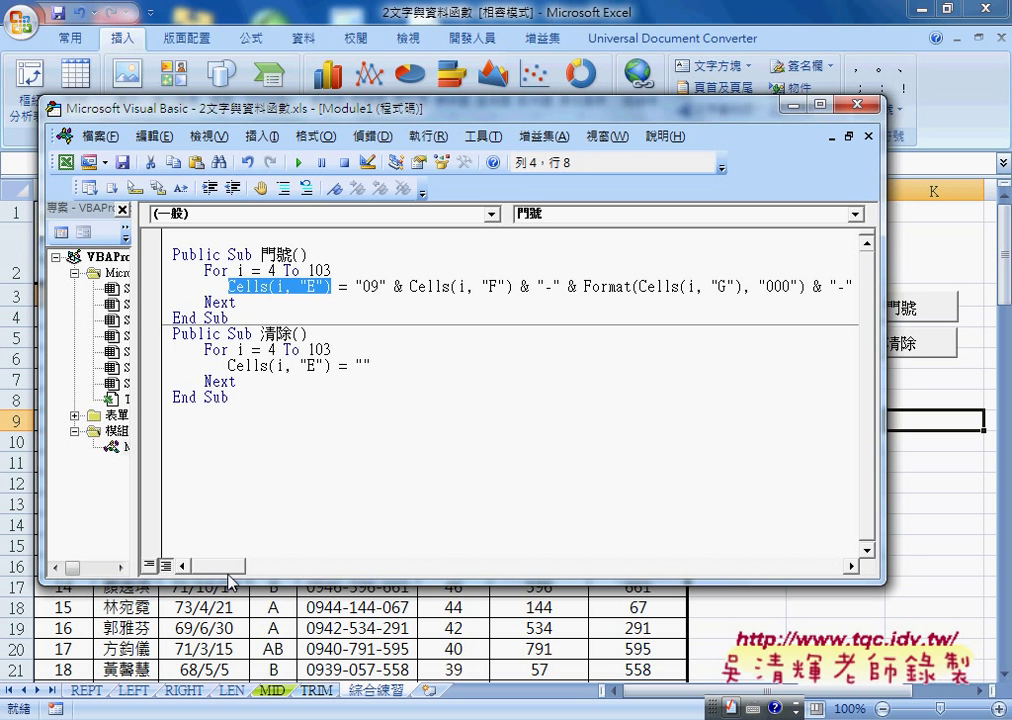
mouse_move(226, 568)
mouse_down()
mouse_move(262, 576)
mouse_move(200, 570)
mouse_up()
click(815, 287)
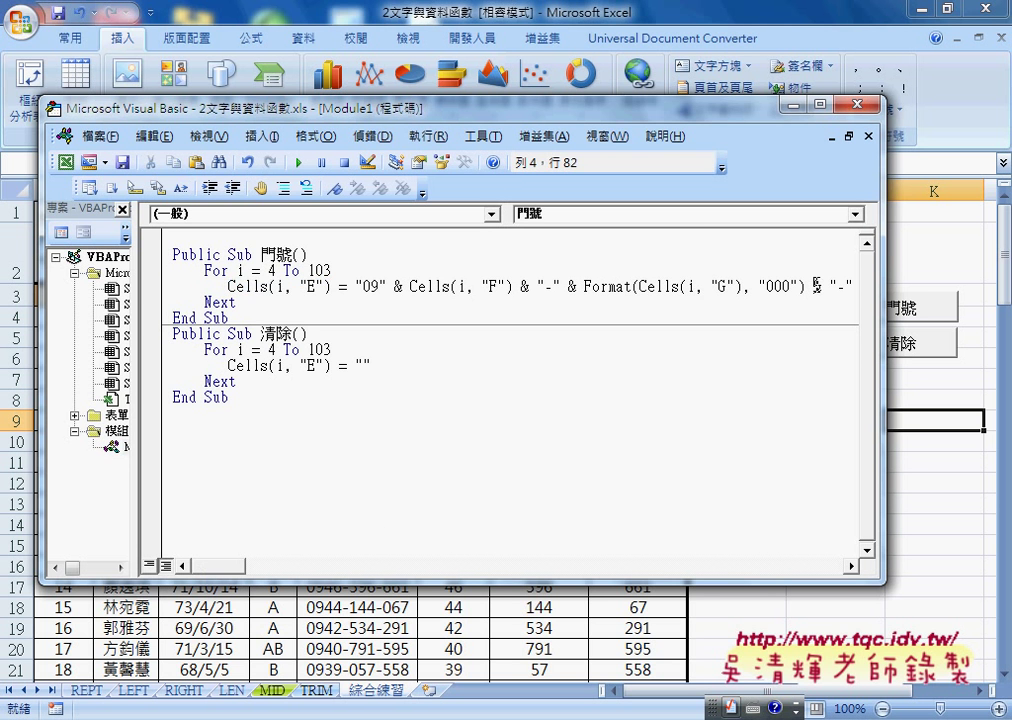
key(Return)
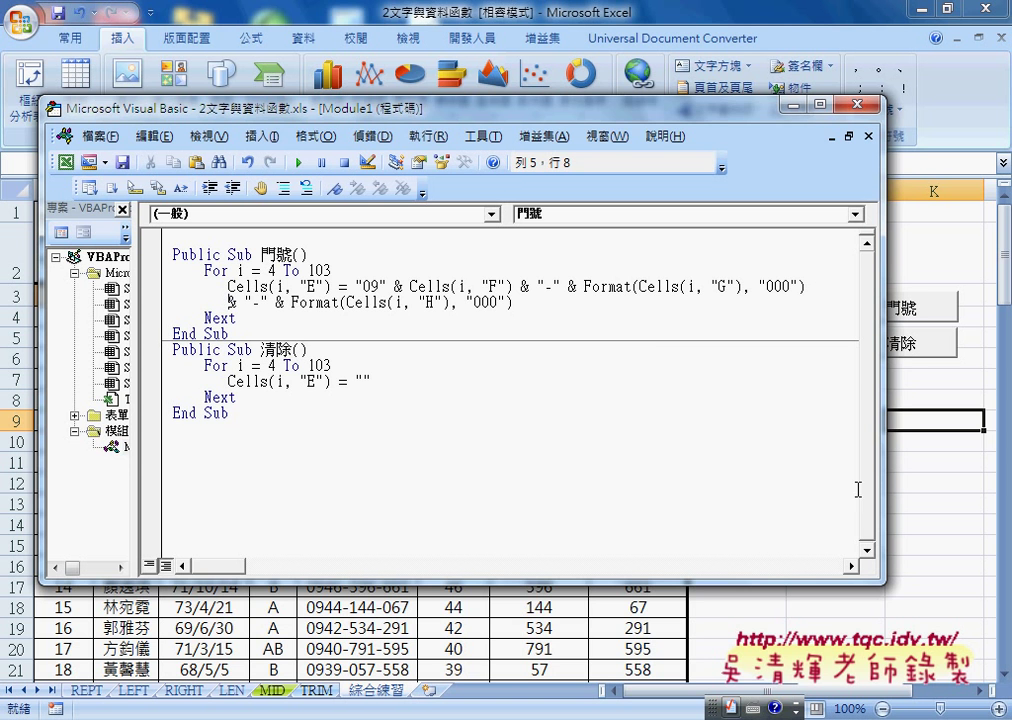
click(556, 445)
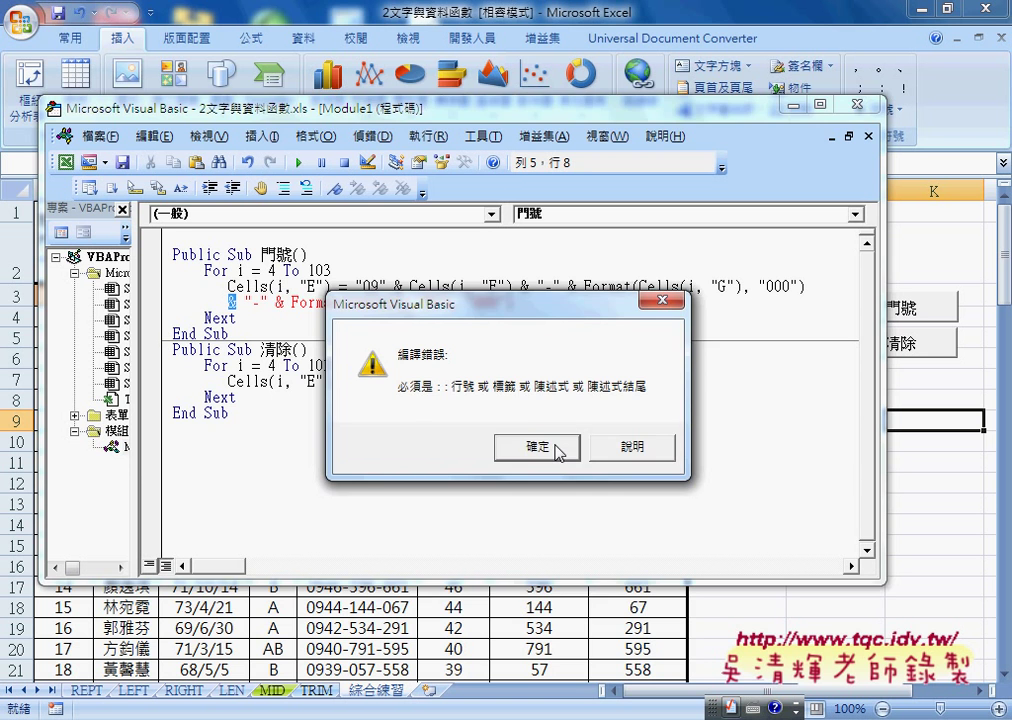
click(557, 450)
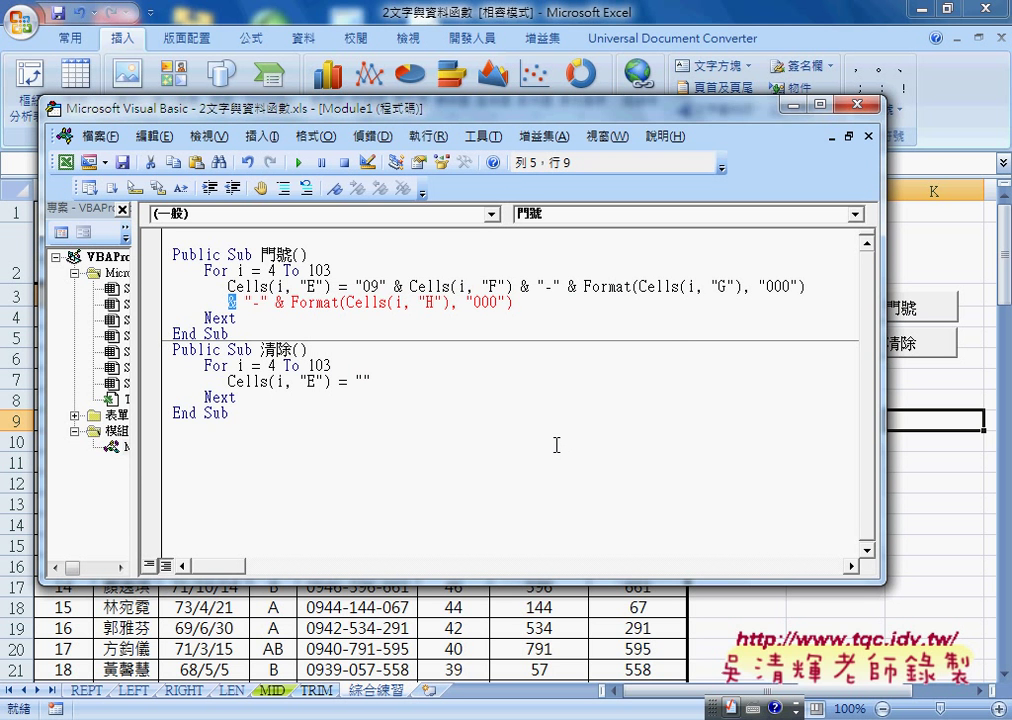
key(BackSpace)
key(BackSpace)
key(BackSpace)
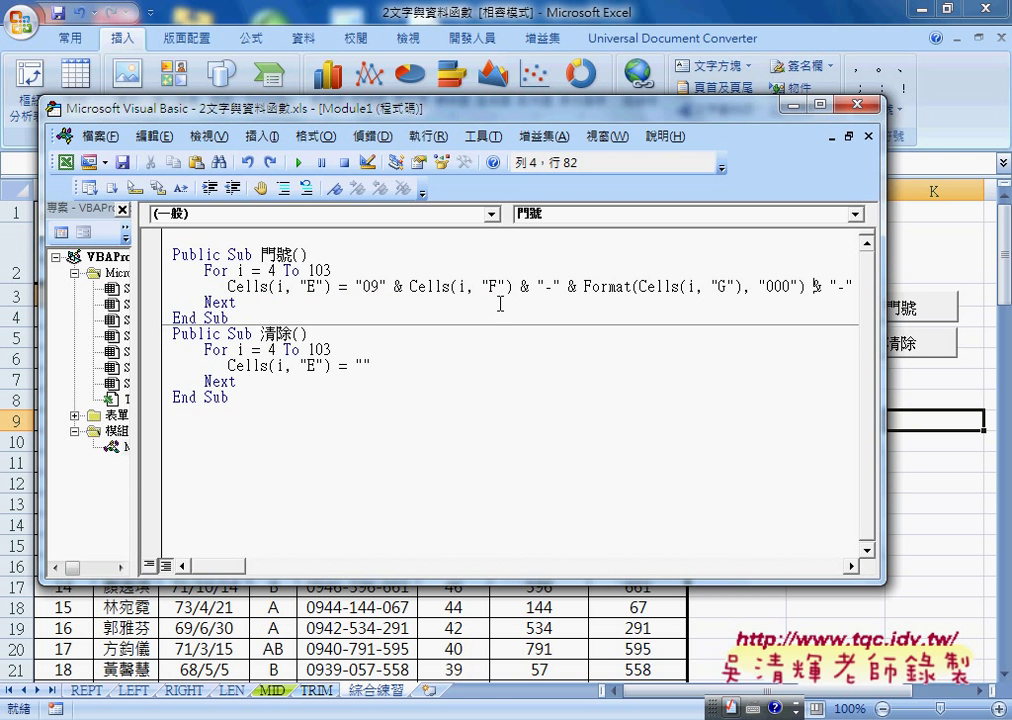
Step: Add ' _' after the & on the Cells line and continue the formula on a new line
double_click(819, 287)
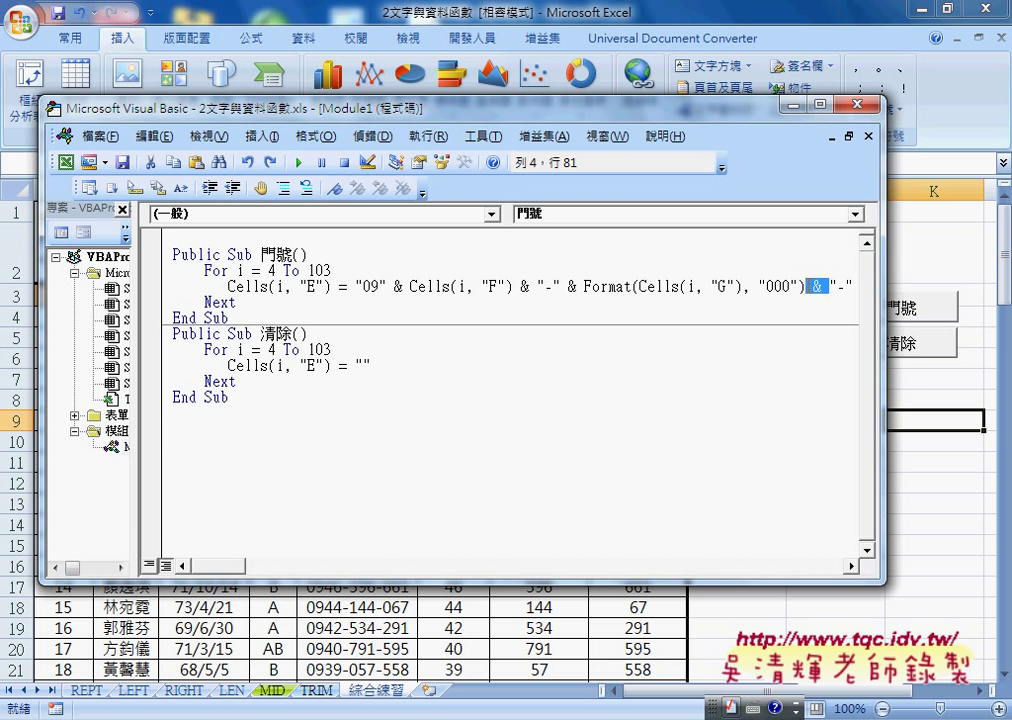
click(823, 287)
drag(823, 287, 833, 287)
click(832, 286)
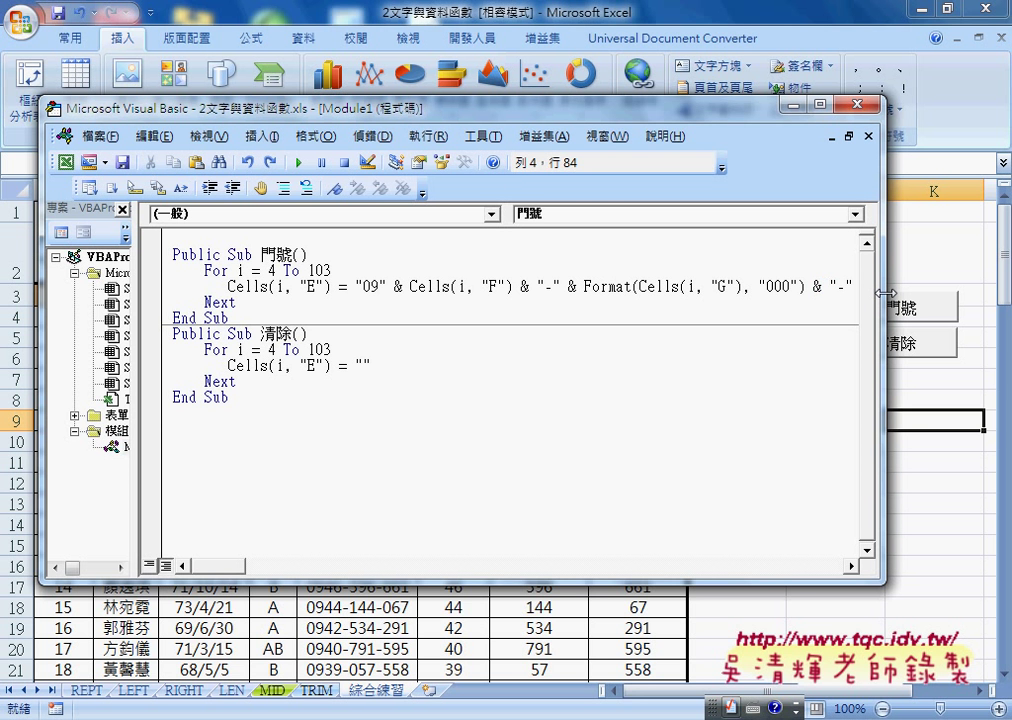
text(_)
key(Return)
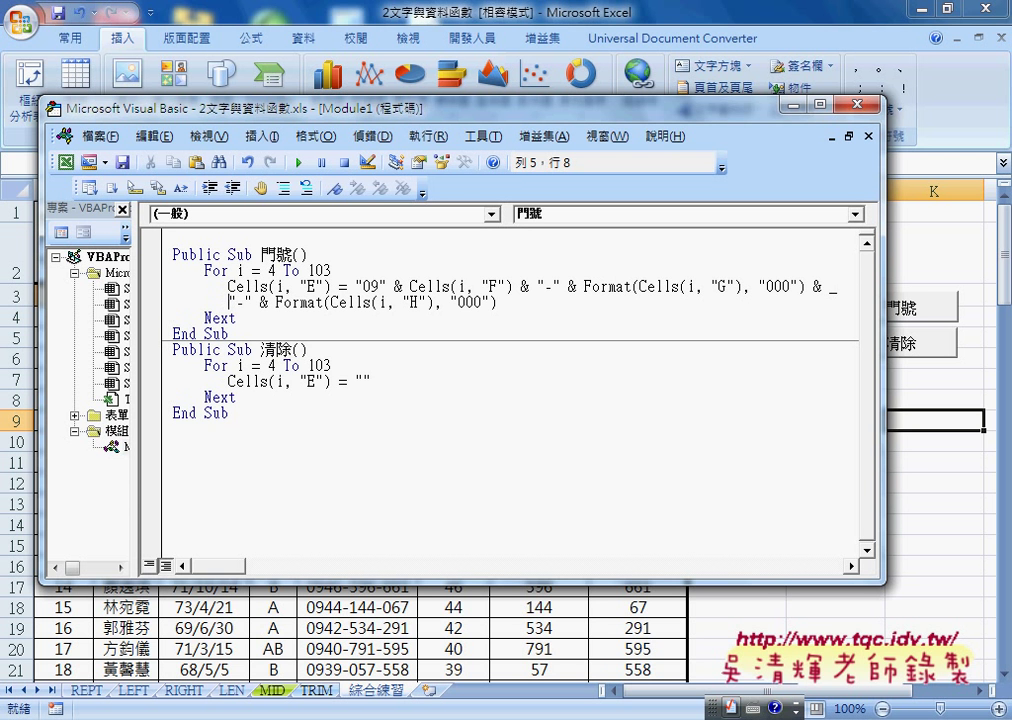
click(411, 459)
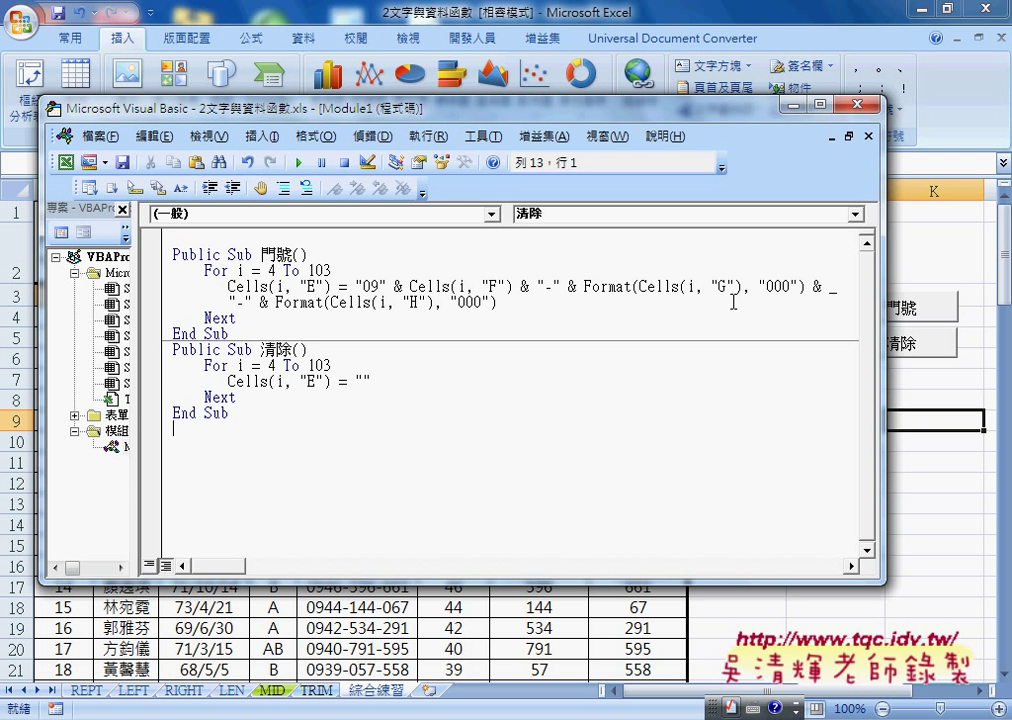
Step: Check the & _ continuation and the loop limit 103, then return to the Excel worksheet
double_click(833, 288)
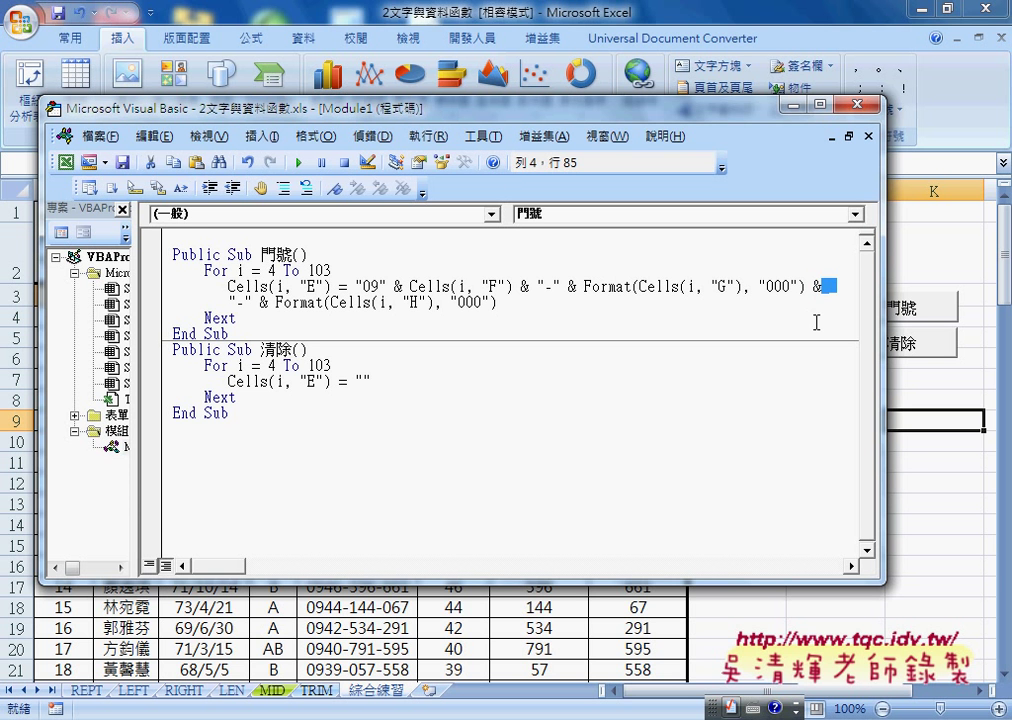
key(Left)
drag(822, 288, 830, 289)
drag(829, 289, 836, 290)
click(842, 285)
drag(497, 302, 226, 303)
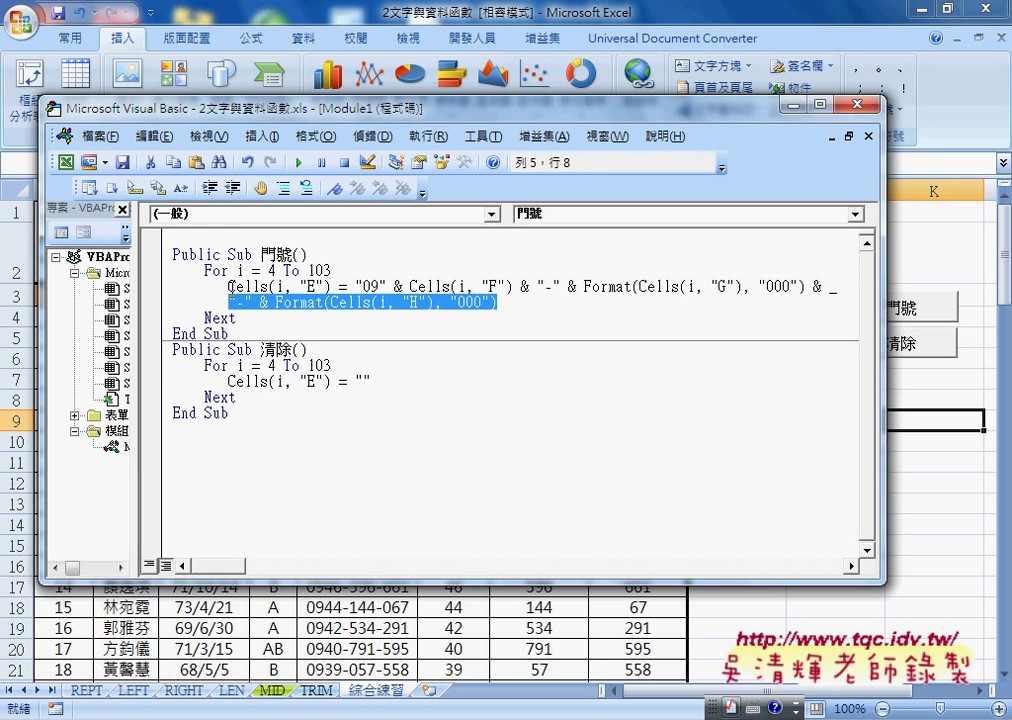
click(516, 306)
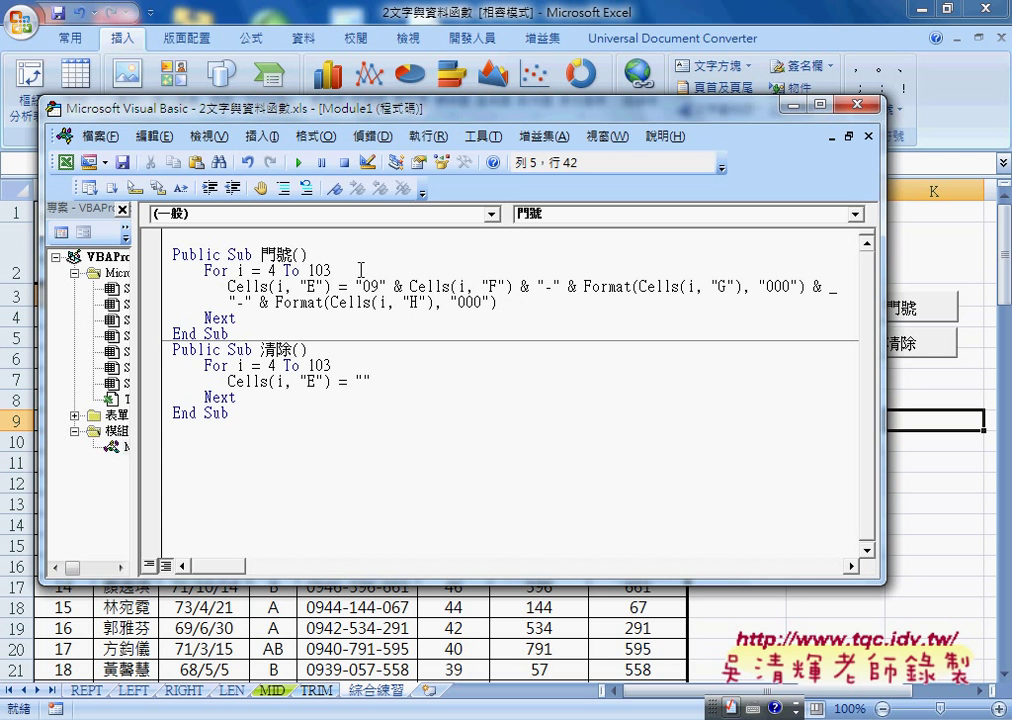
double_click(330, 270)
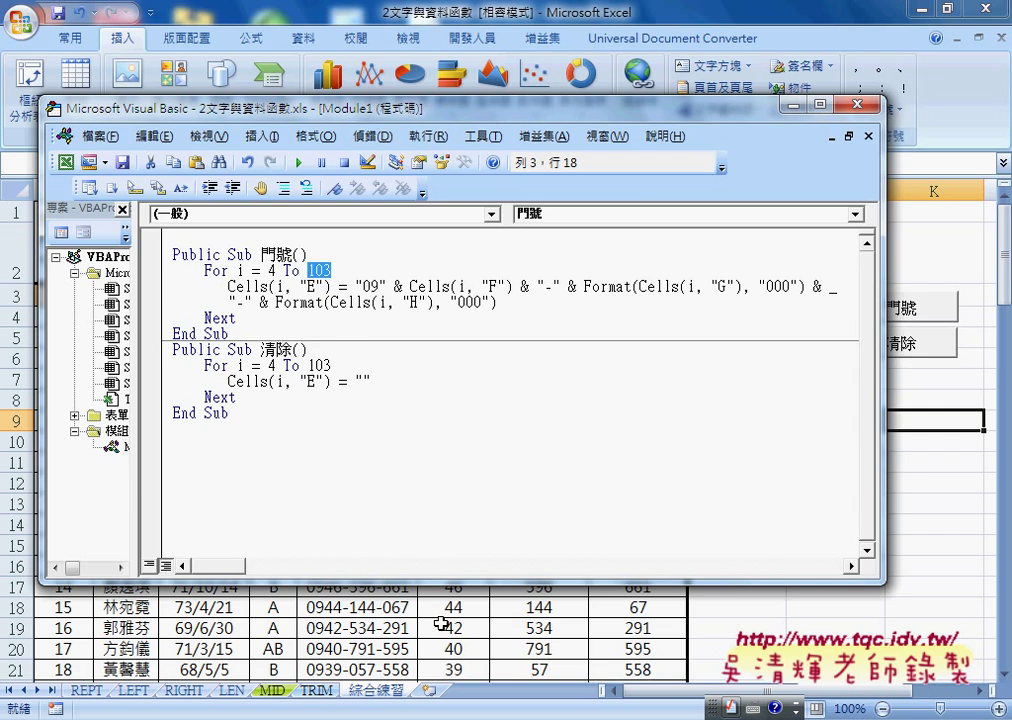
key(alt+F11)
Step: Copy records A99:H103 to row 104 and renumber the new IDs 101–105
scroll(442, 609, down, 10)
scroll(442, 609, down, 4)
scroll(445, 607, down, 7)
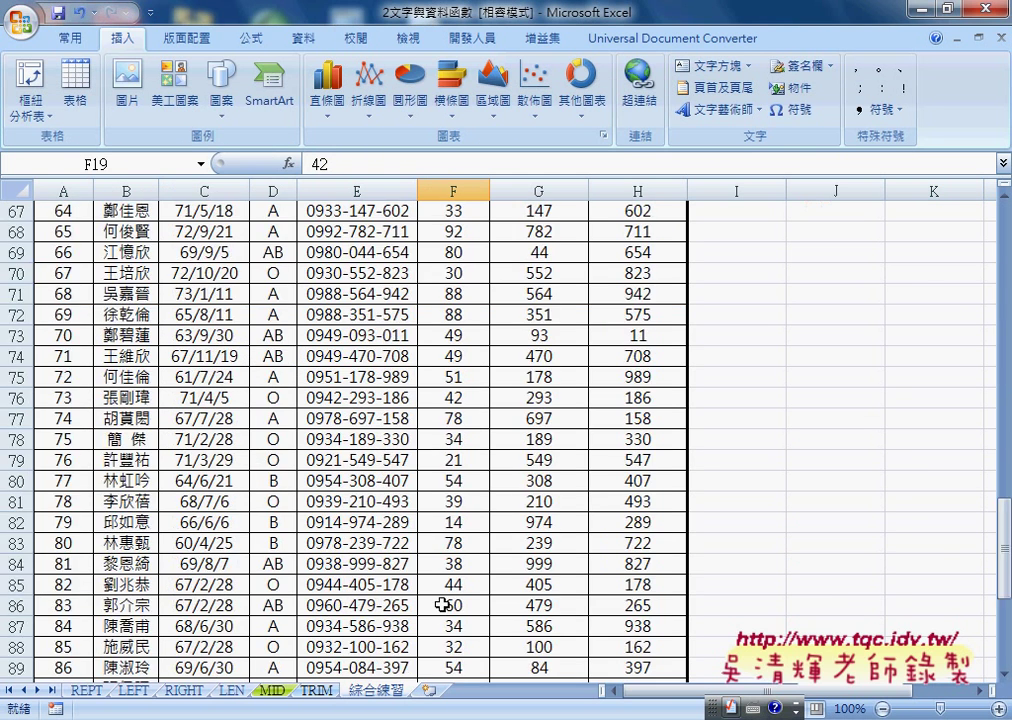
scroll(443, 640, down, 6)
scroll(443, 666, down, 3)
drag(66, 378, 648, 452)
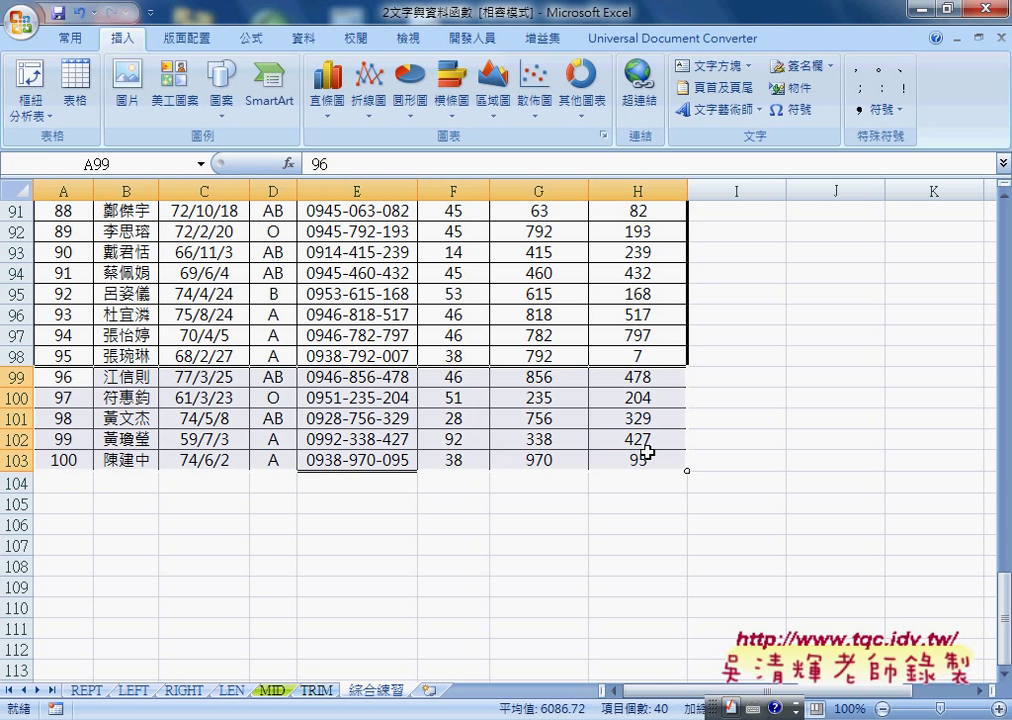
key(ctrl+c)
click(68, 483)
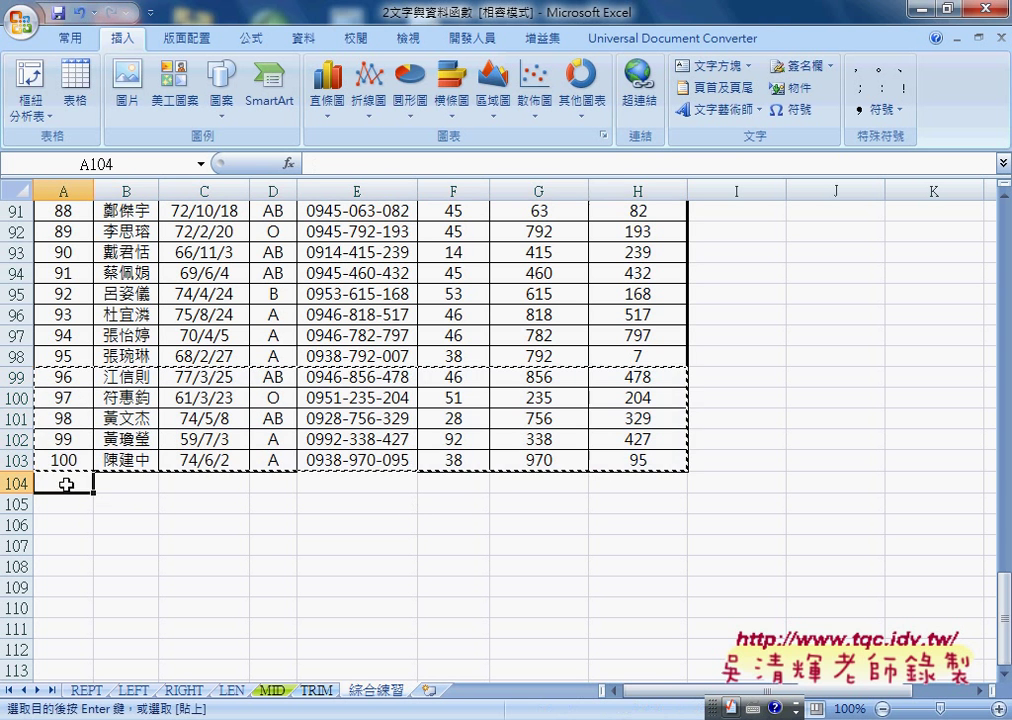
key(ctrl+v)
drag(64, 439, 100, 575)
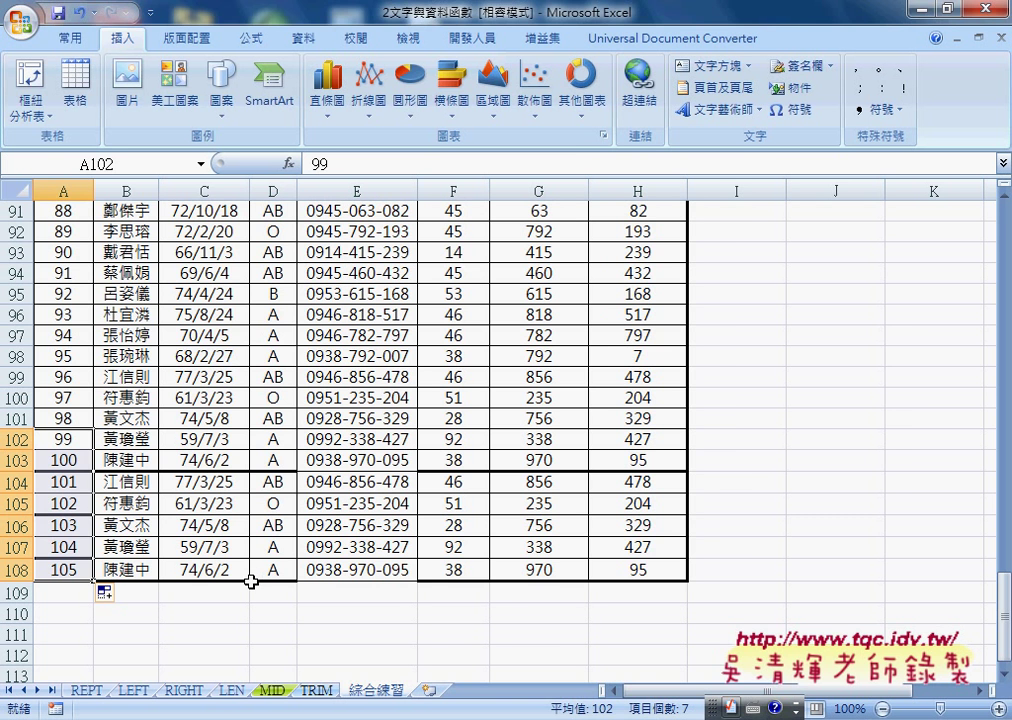
mouse_move(735, 707)
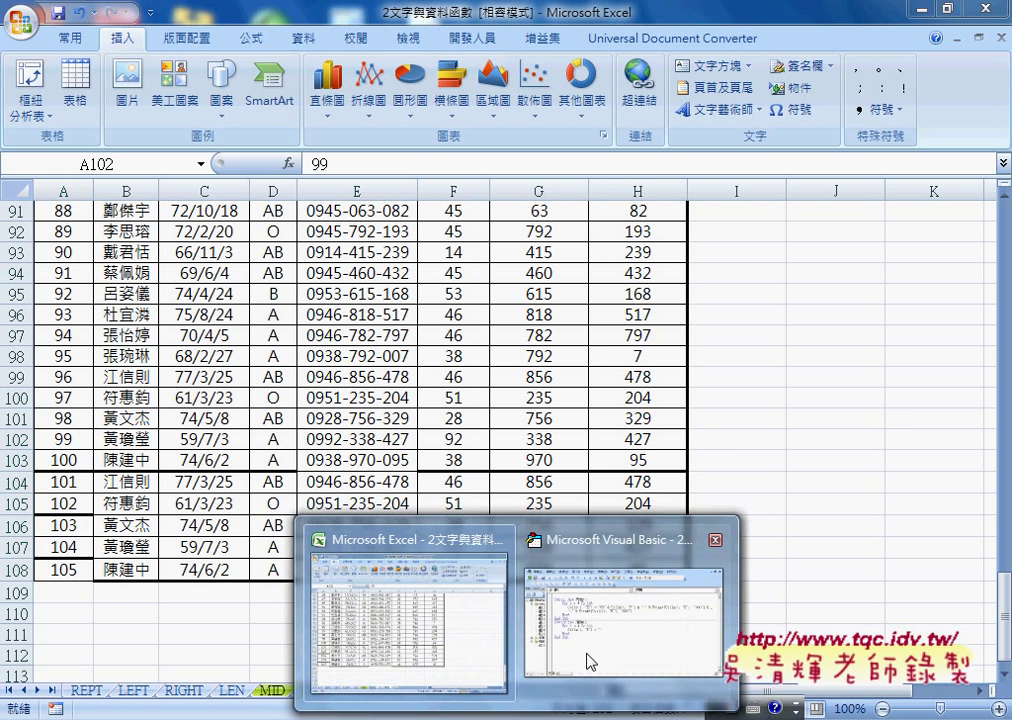
click(590, 655)
Step: Run the 清除 macro to empty the phone column
drag(250, 108, 625, 112)
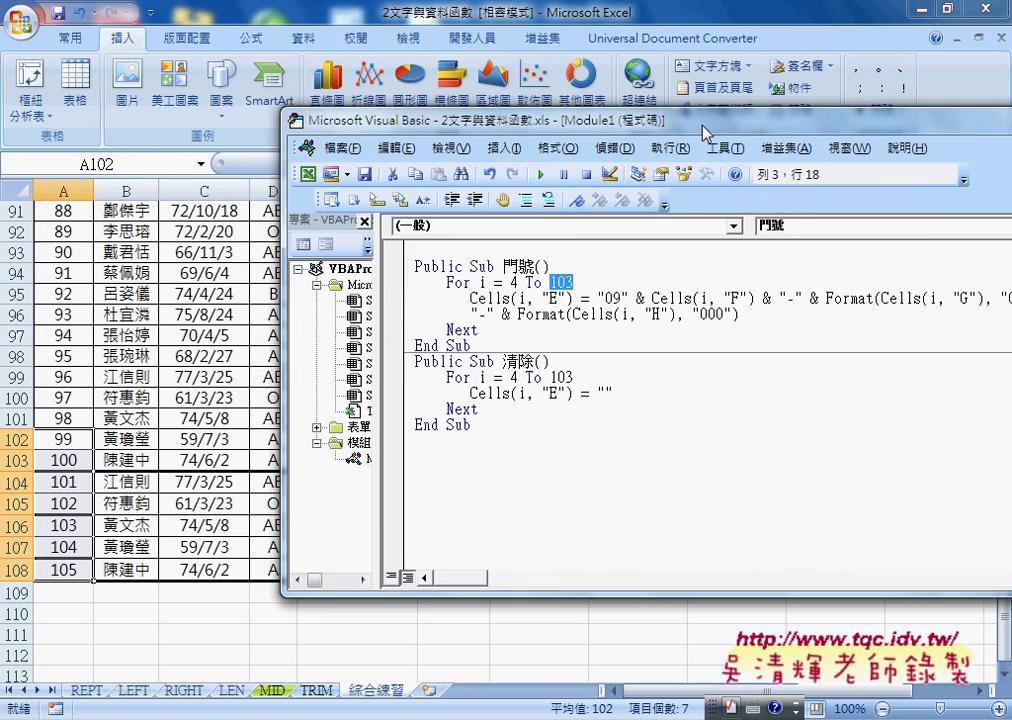
click(658, 370)
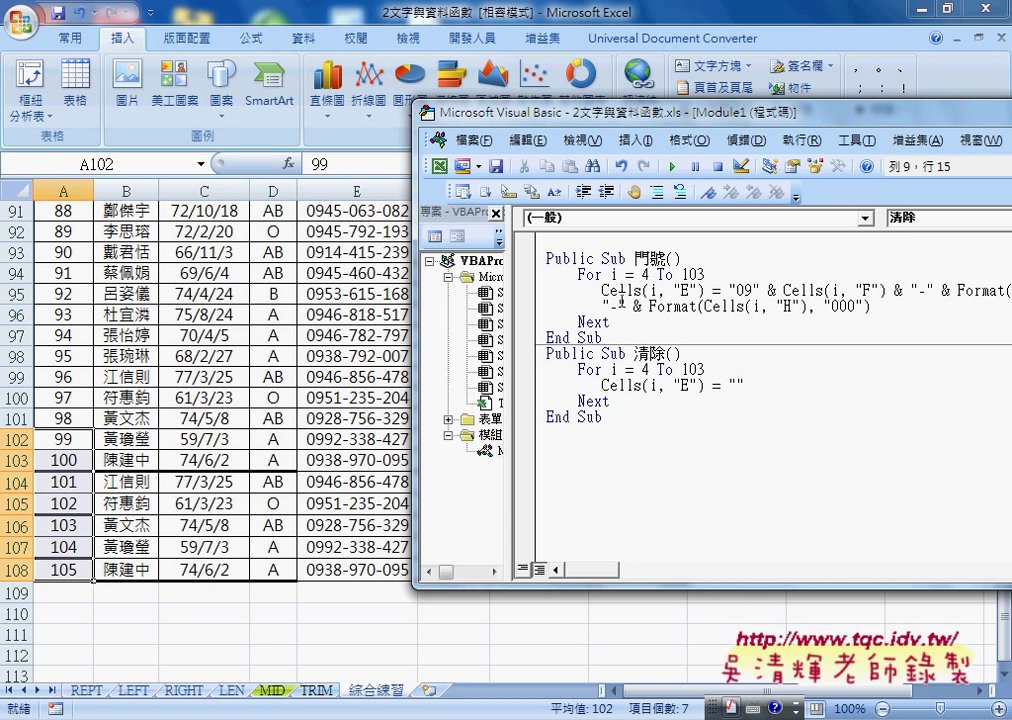
click(638, 383)
click(671, 167)
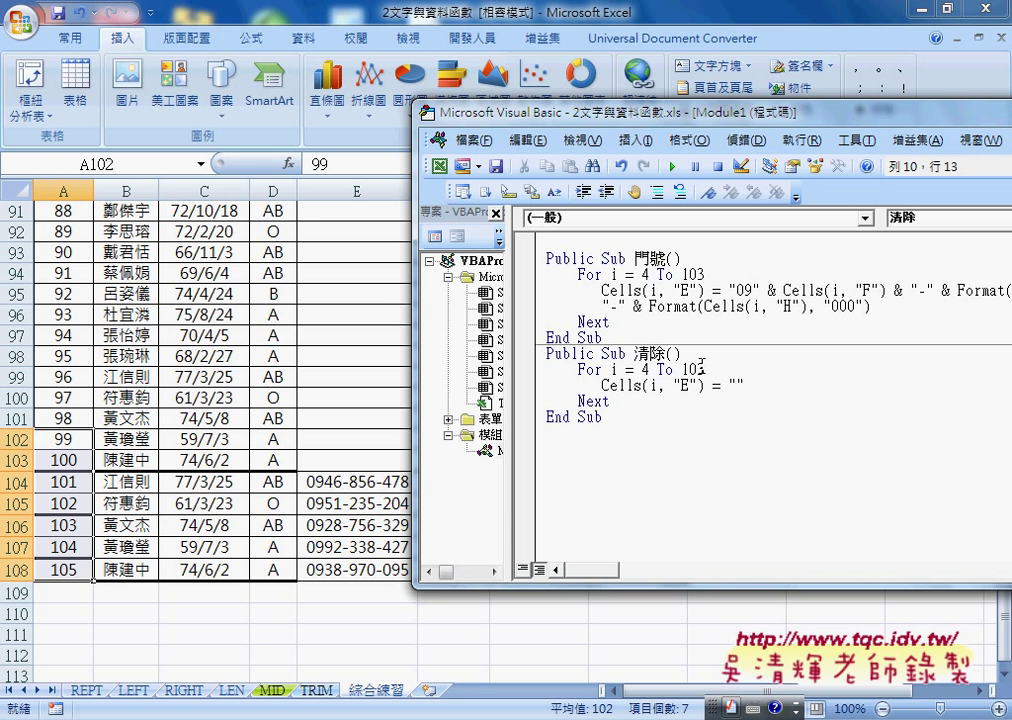
Step: Change 清除's loop end from 103 to 108 and run it again
drag(697, 369, 710, 369)
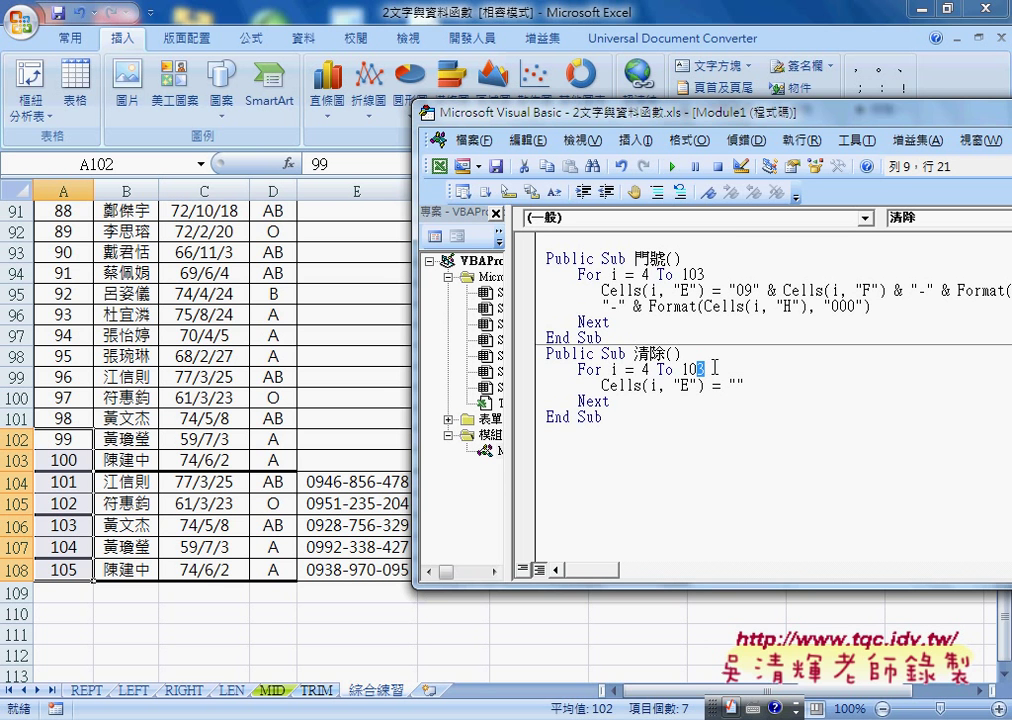
text(8)
click(672, 166)
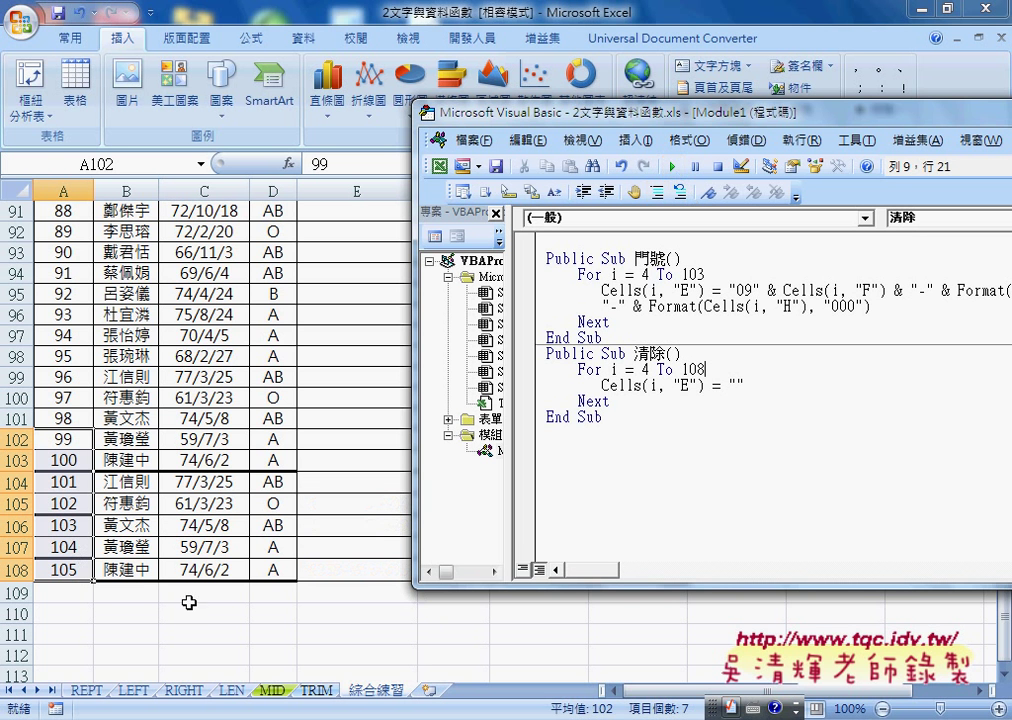
double_click(690, 370)
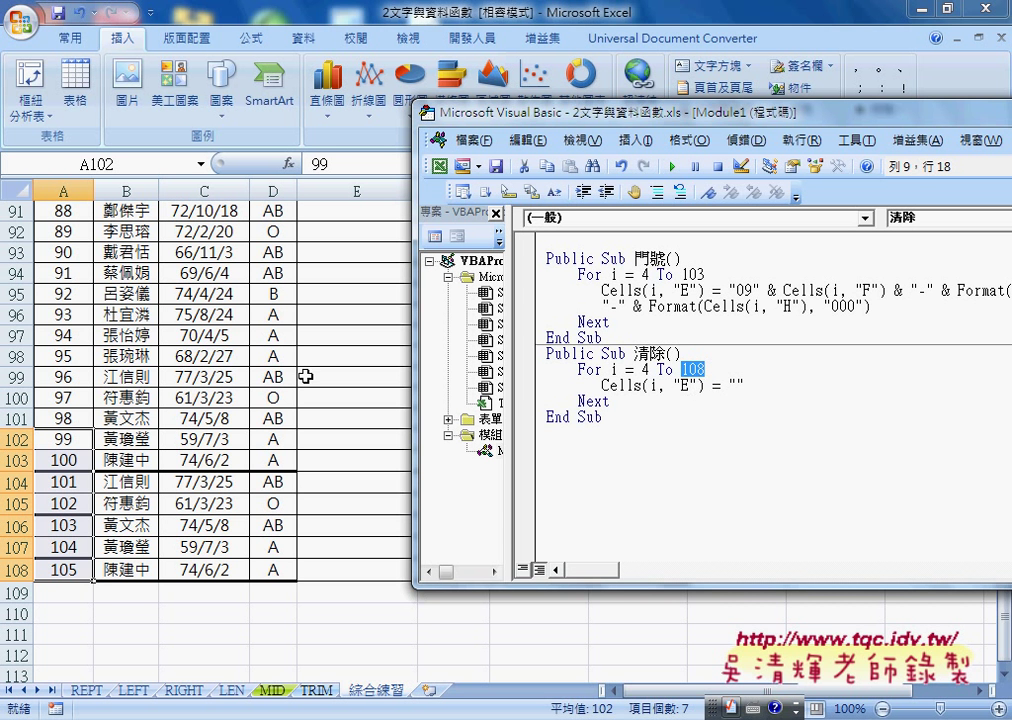
click(126, 356)
scroll(115, 420, up, 5)
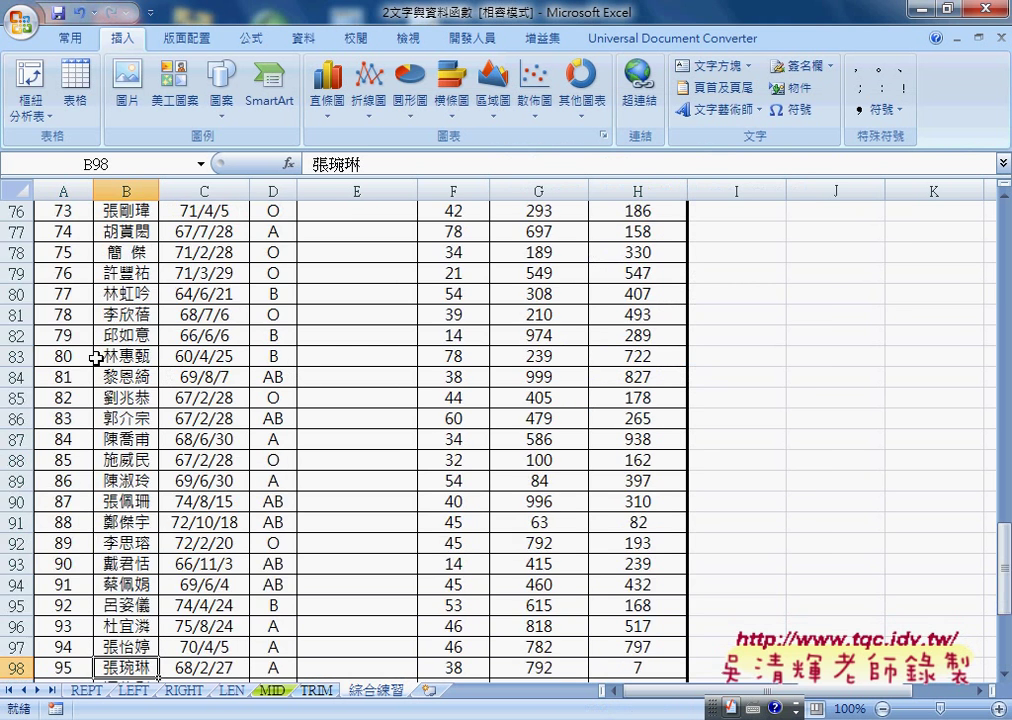
scroll(95, 358, up, 7)
scroll(95, 358, up, 13)
scroll(113, 355, up, 5)
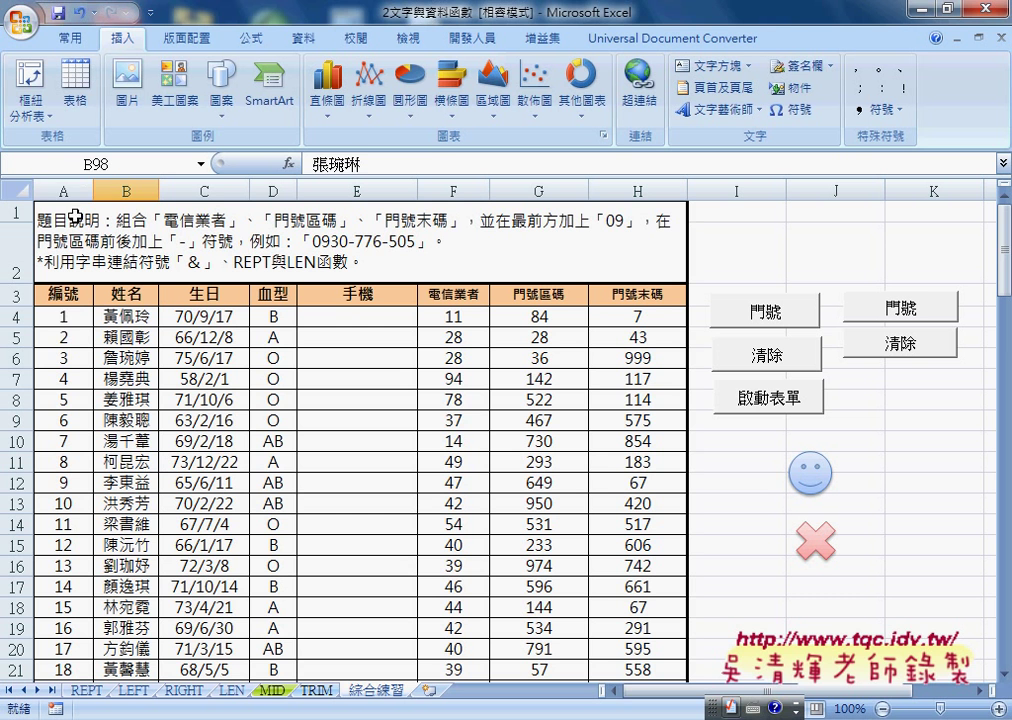
click(64, 319)
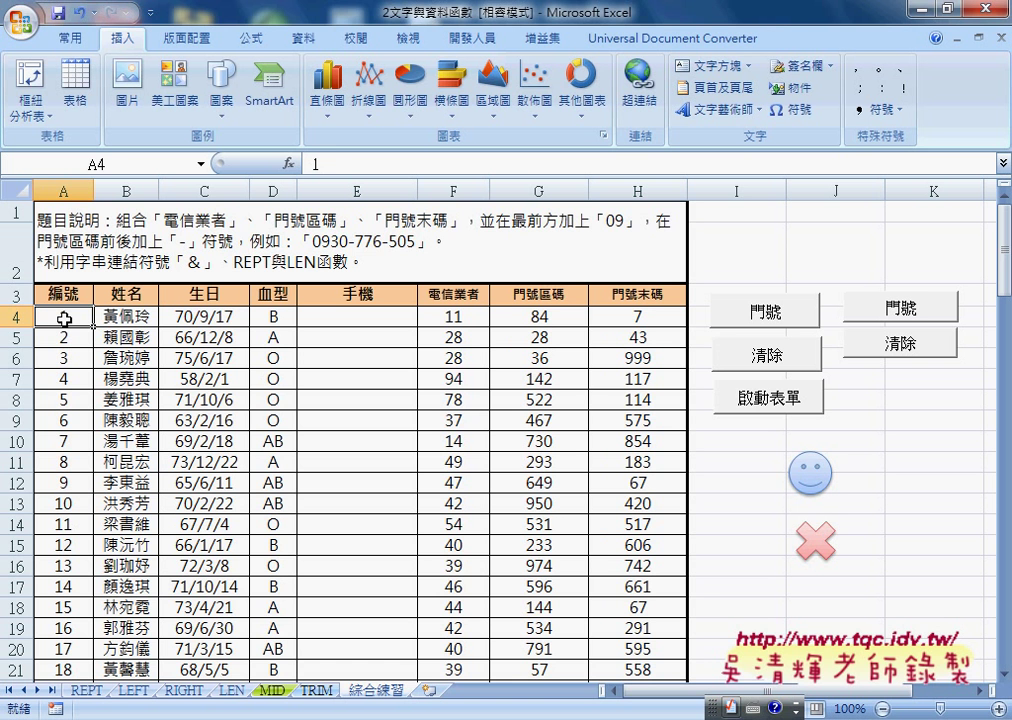
key(ctrl+Down)
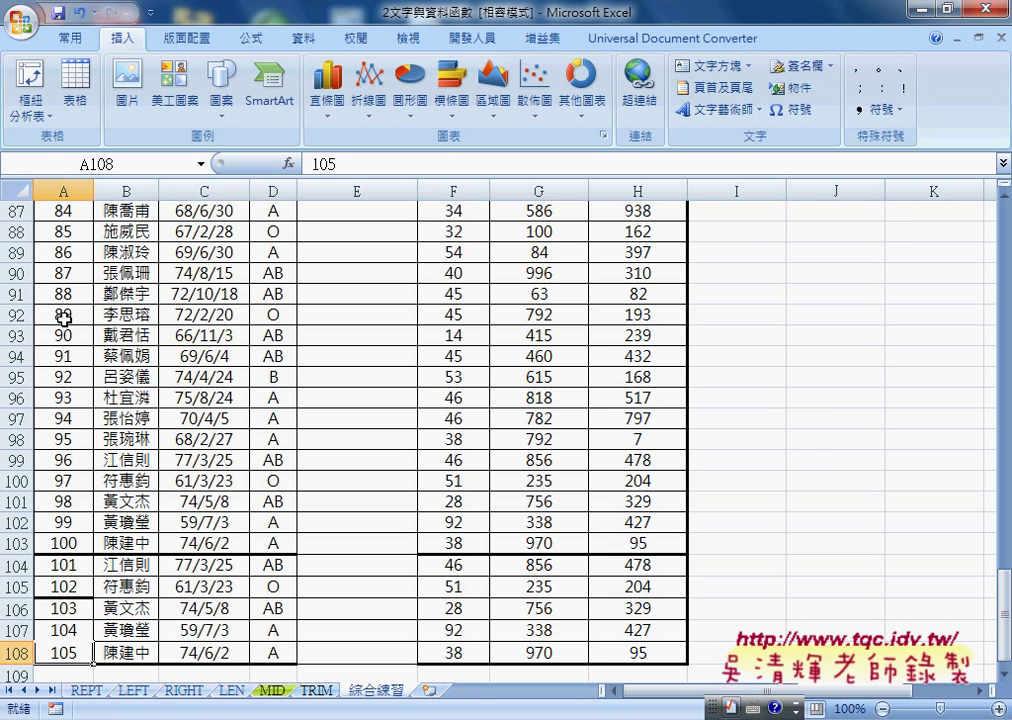
key(ctrl+Up)
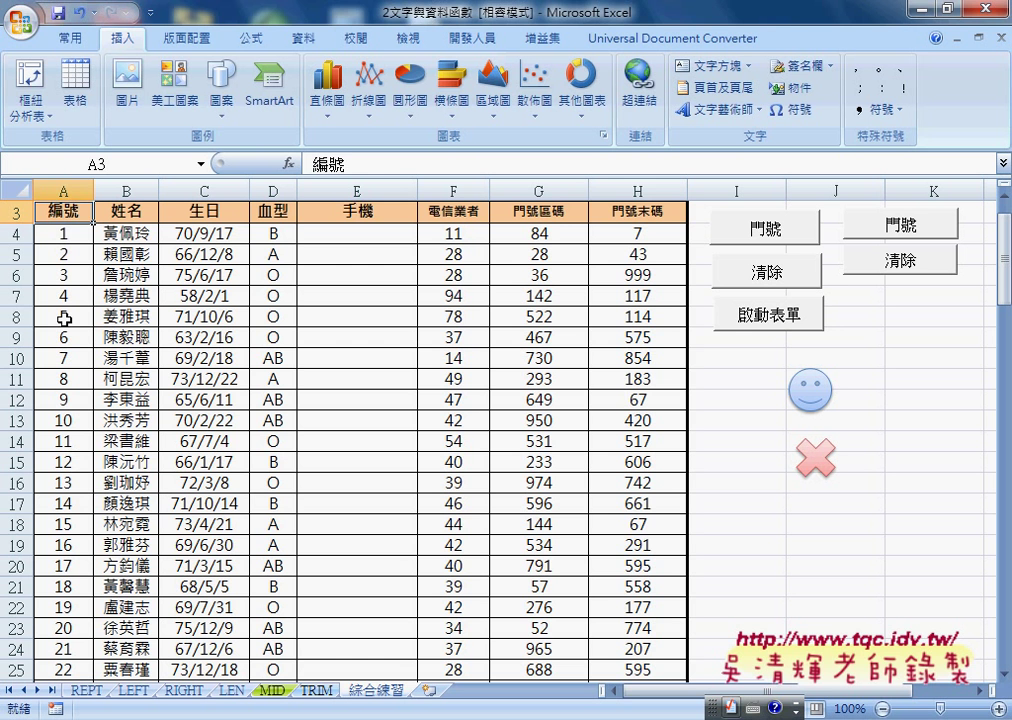
key(ctrl+Right)
key(ctrl+Left)
Step: Replace the fixed 103 in 門號's For line with range("A4").End
click(574, 555)
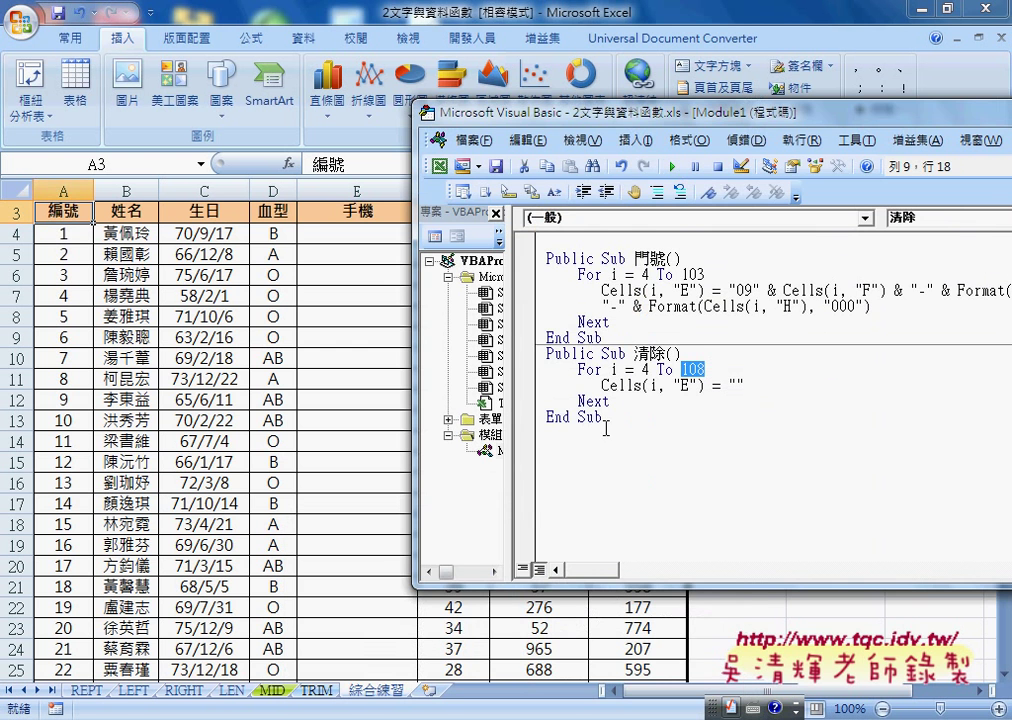
double_click(692, 274)
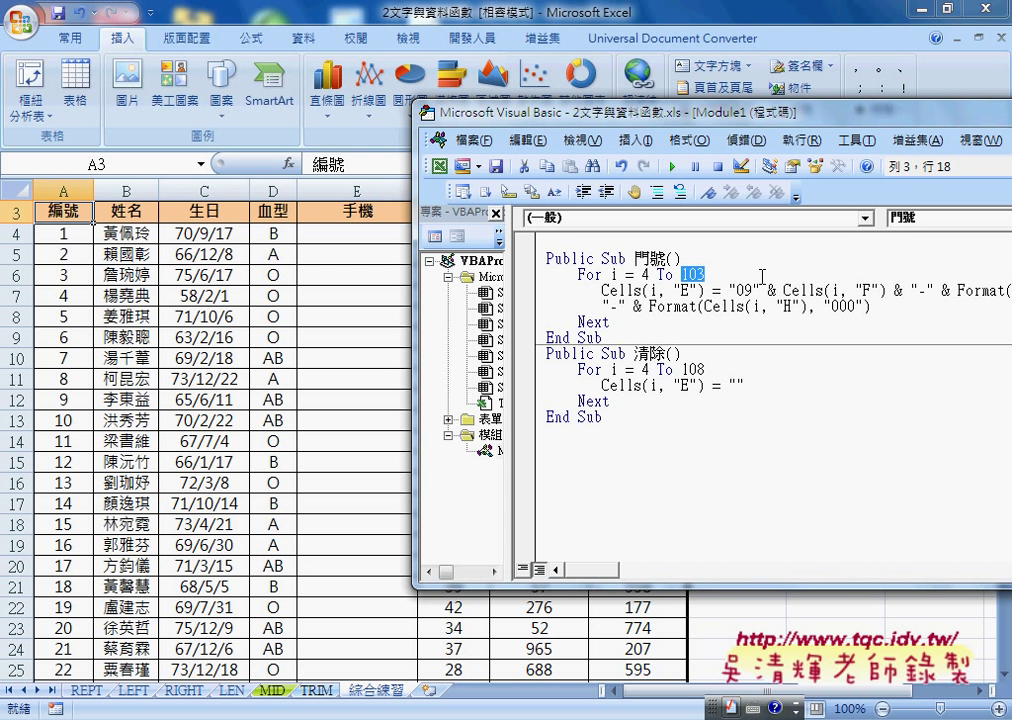
text(r)
text(an)
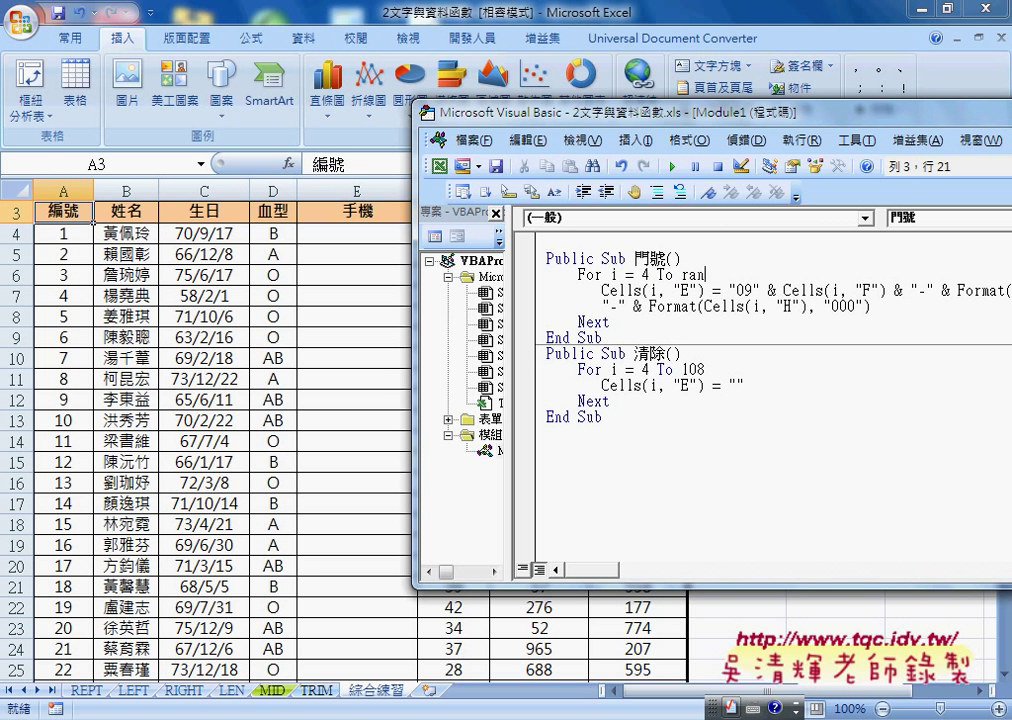
text(ge)
text(()
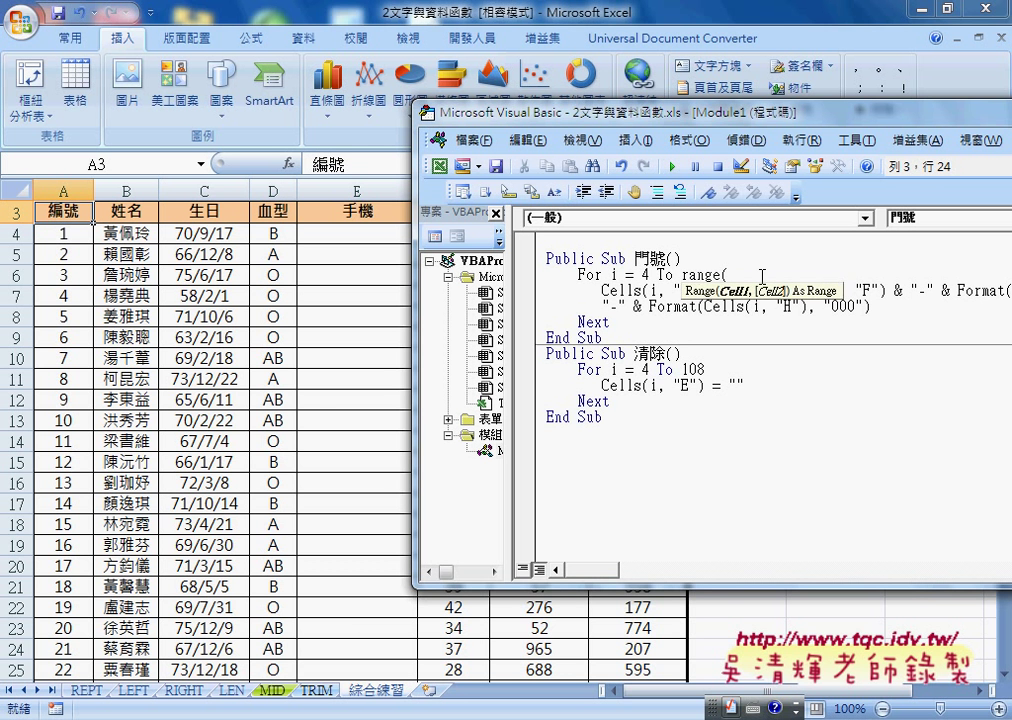
text(")
text(A4)
text("))
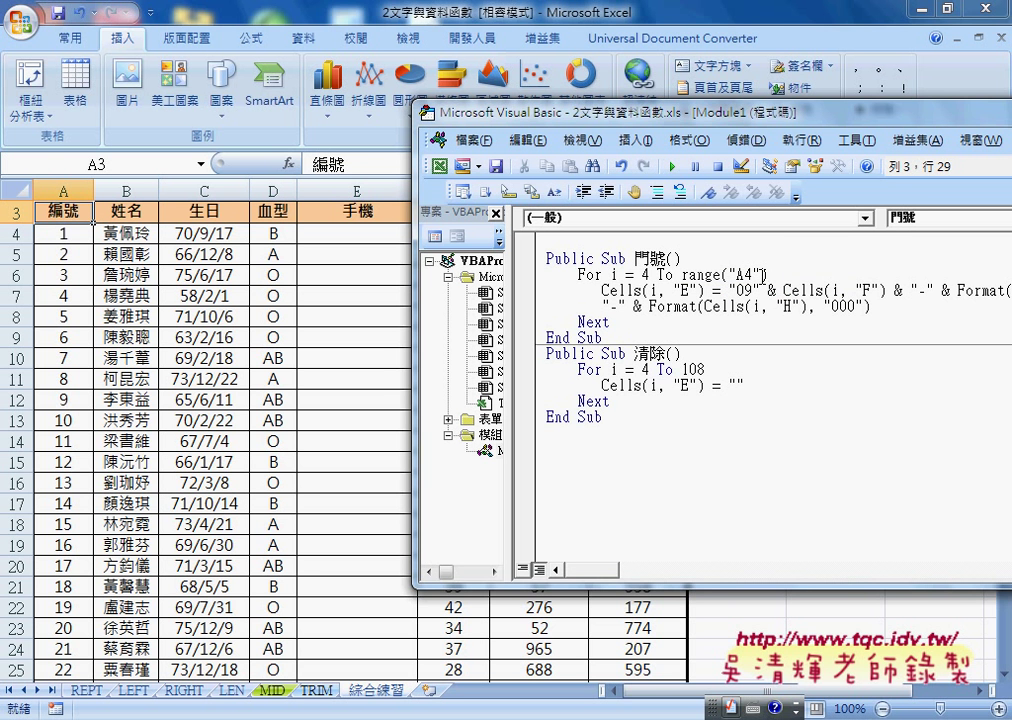
mouse_move(756, 274)
mouse_down()
mouse_move(737, 274)
mouse_move(770, 274)
mouse_up()
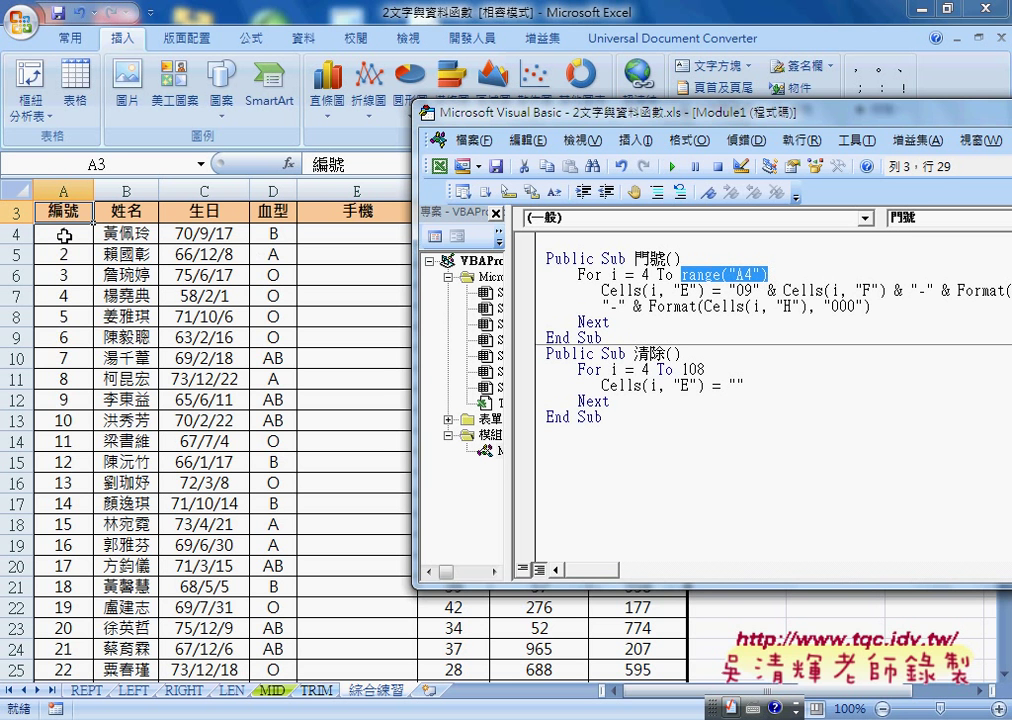
click(847, 274)
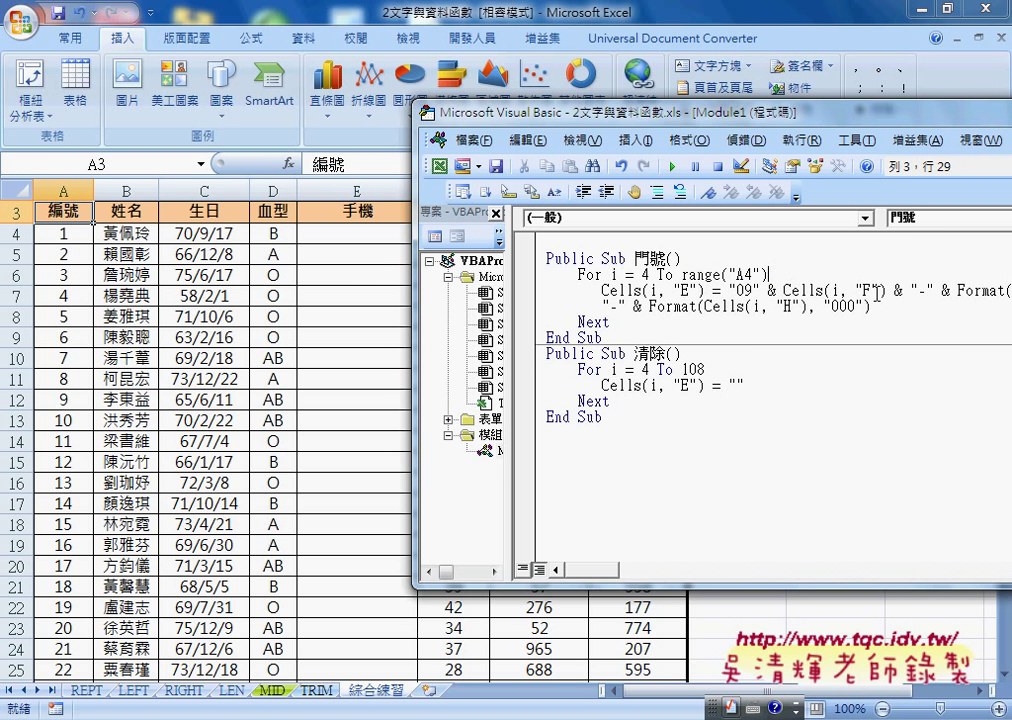
text(.)
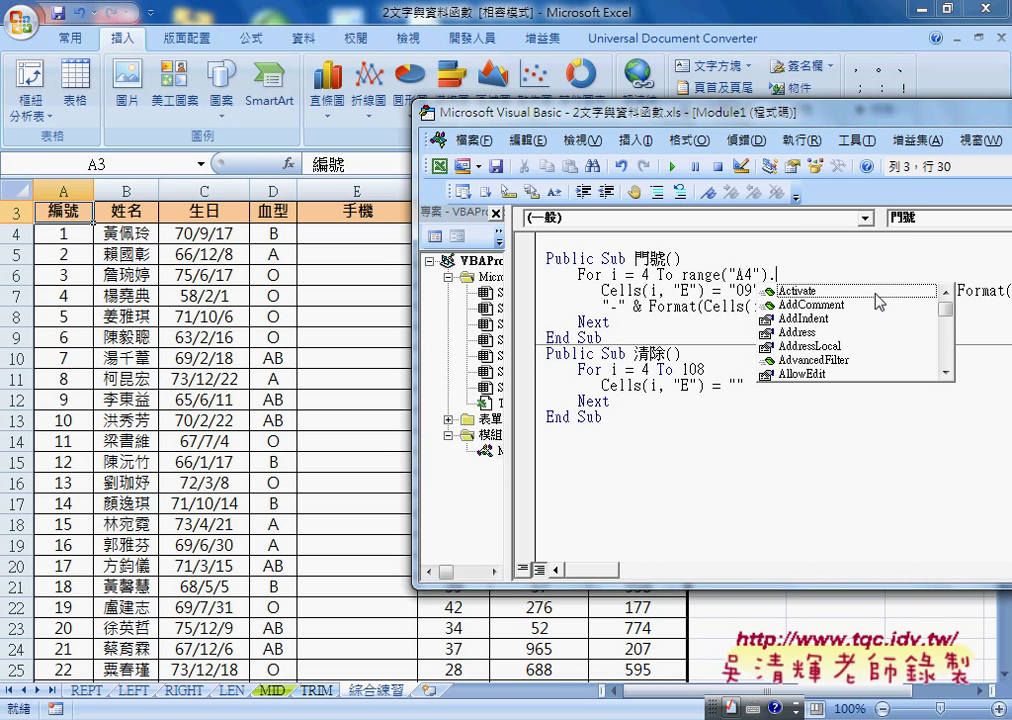
text(E)
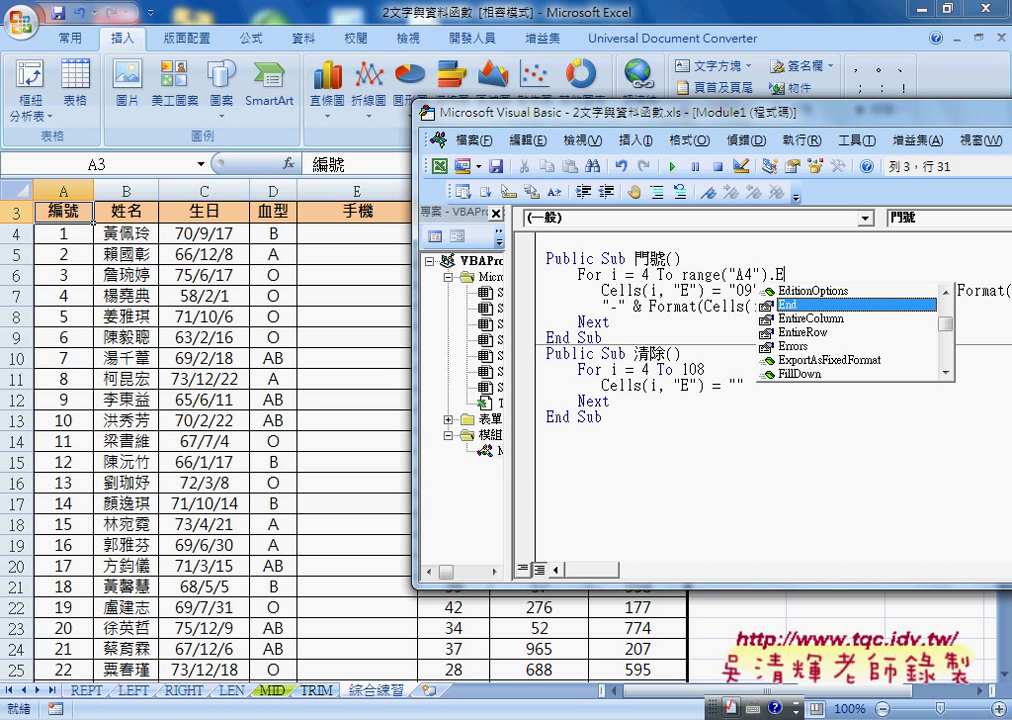
key(space)
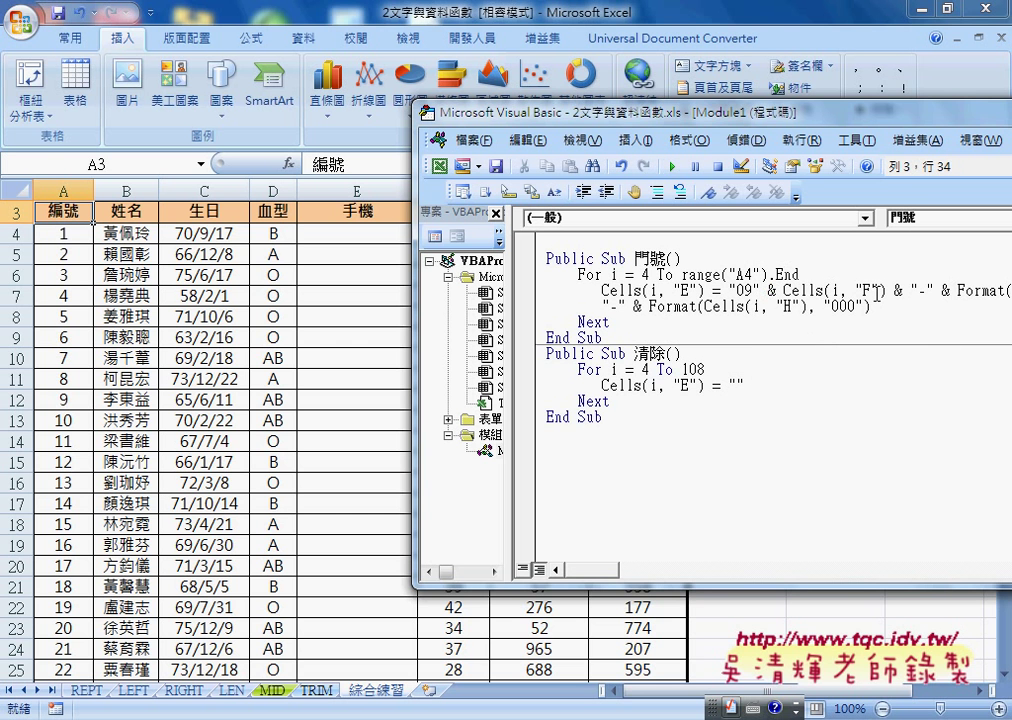
Step: Complete the 門號 loop limit as range("A4").End(xlDown).row
key(BackSpace)
text(()
click(877, 300)
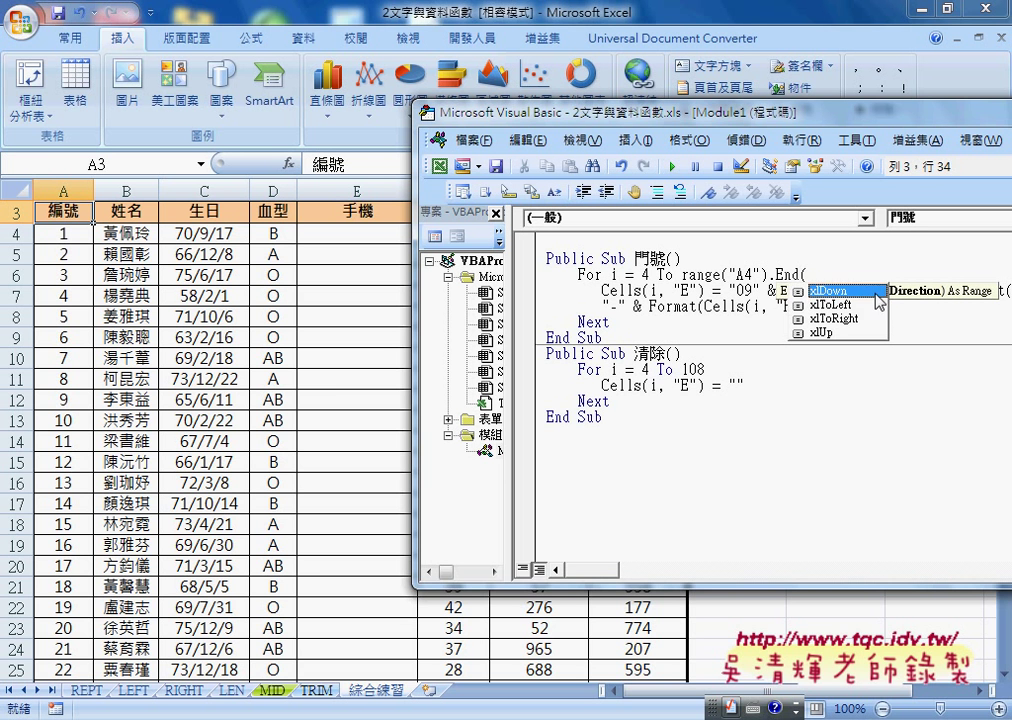
key(Down)
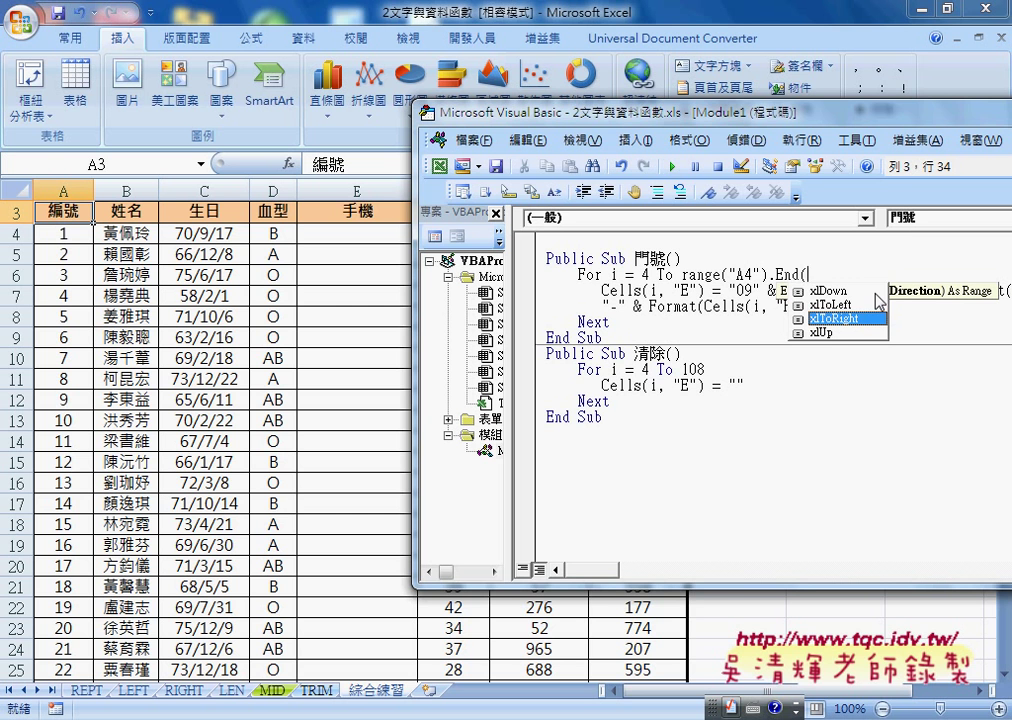
key(Up)
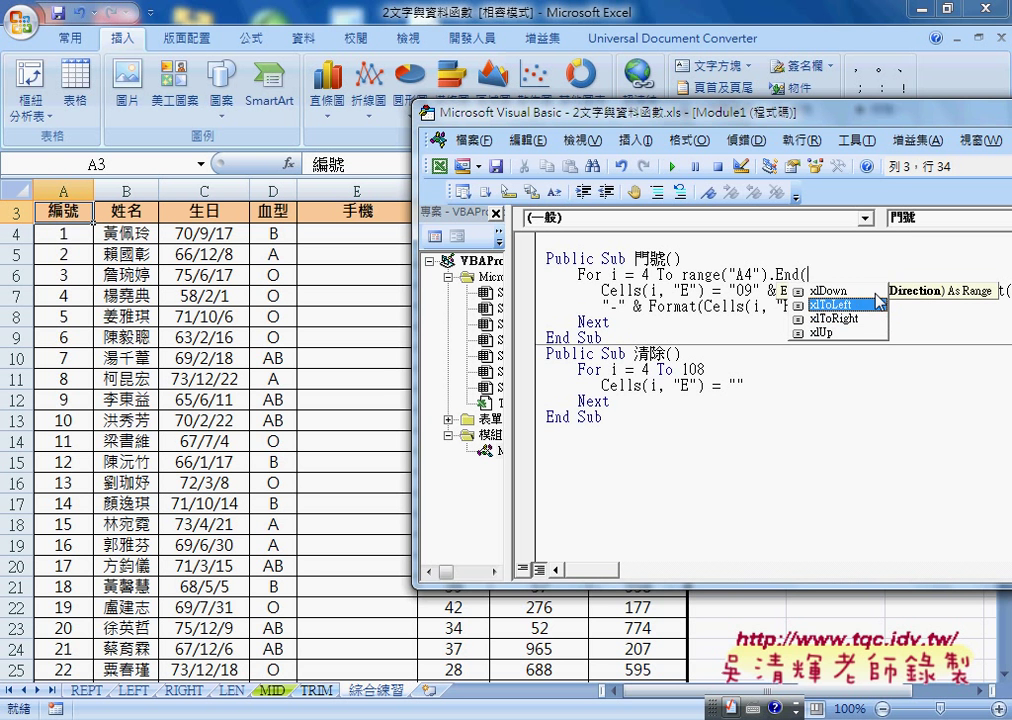
key(Up)
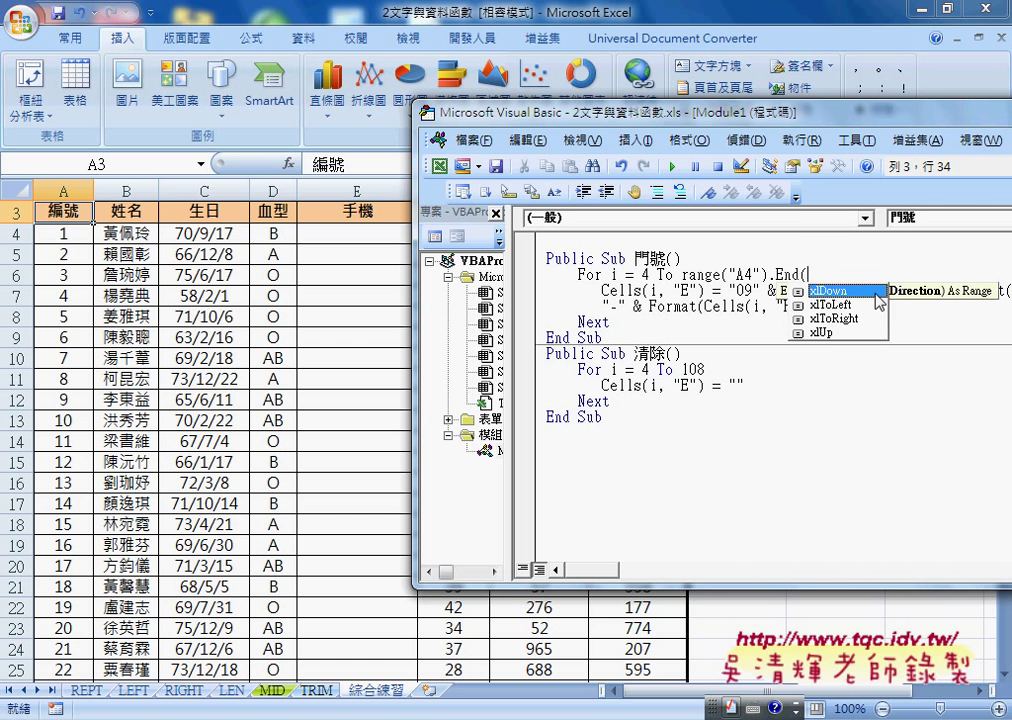
key(space)
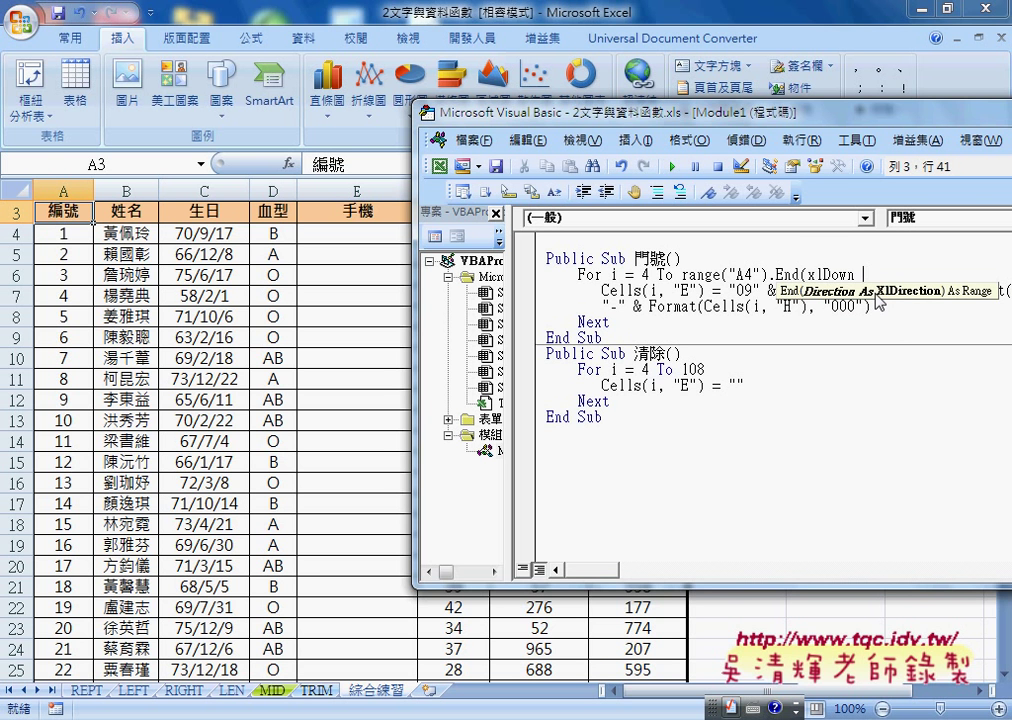
text())
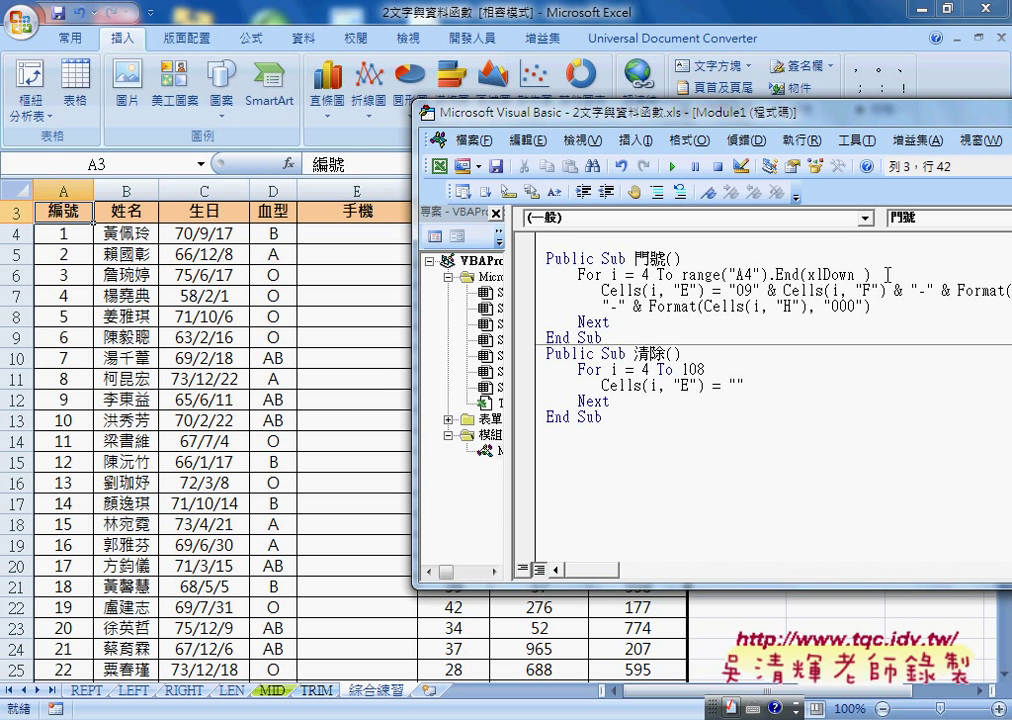
text(.)
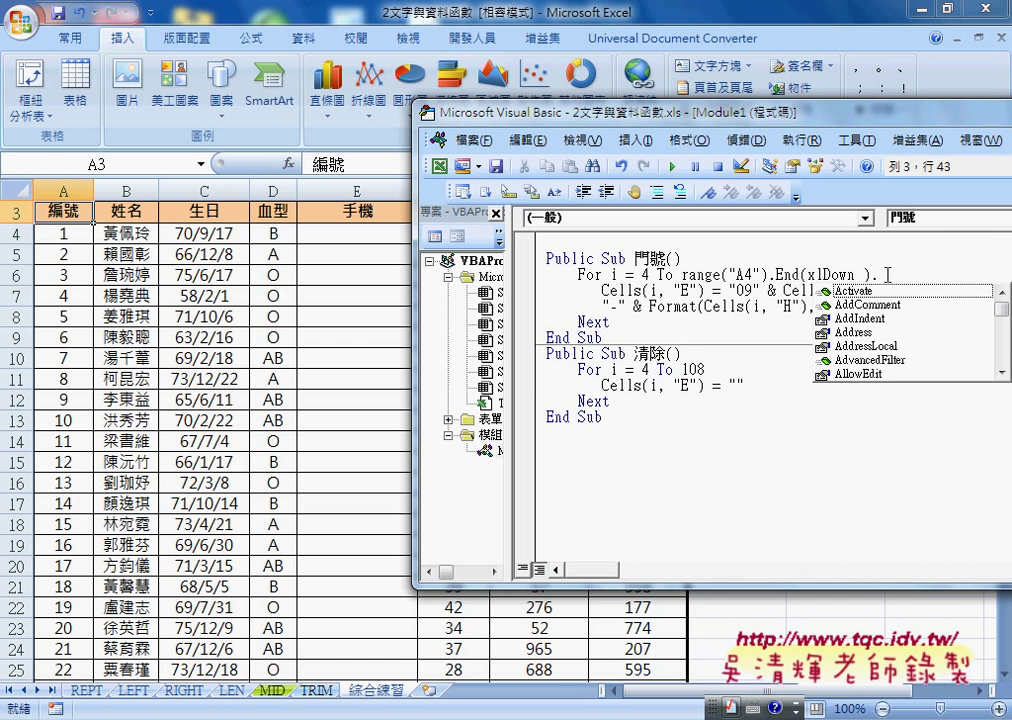
text(r)
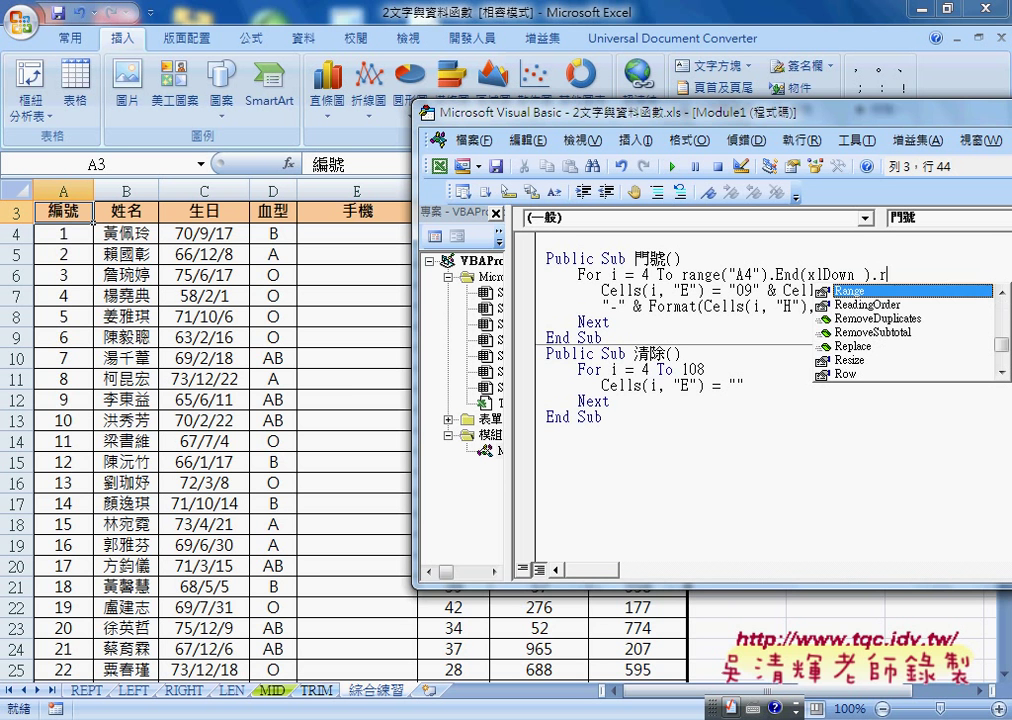
text(ow)
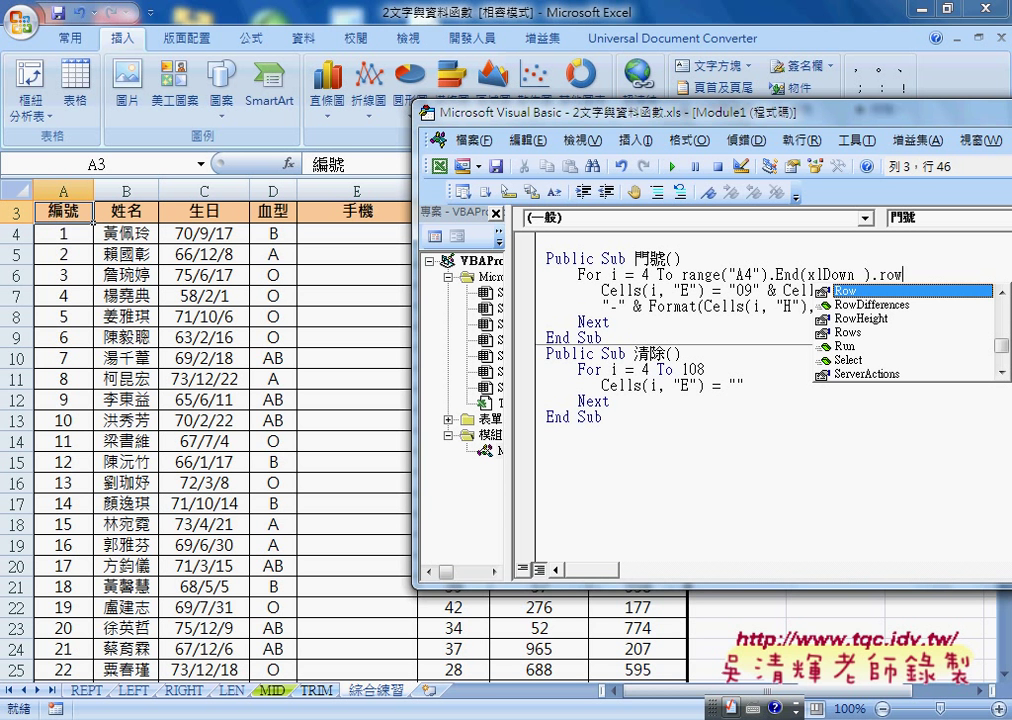
drag(905, 274, 882, 276)
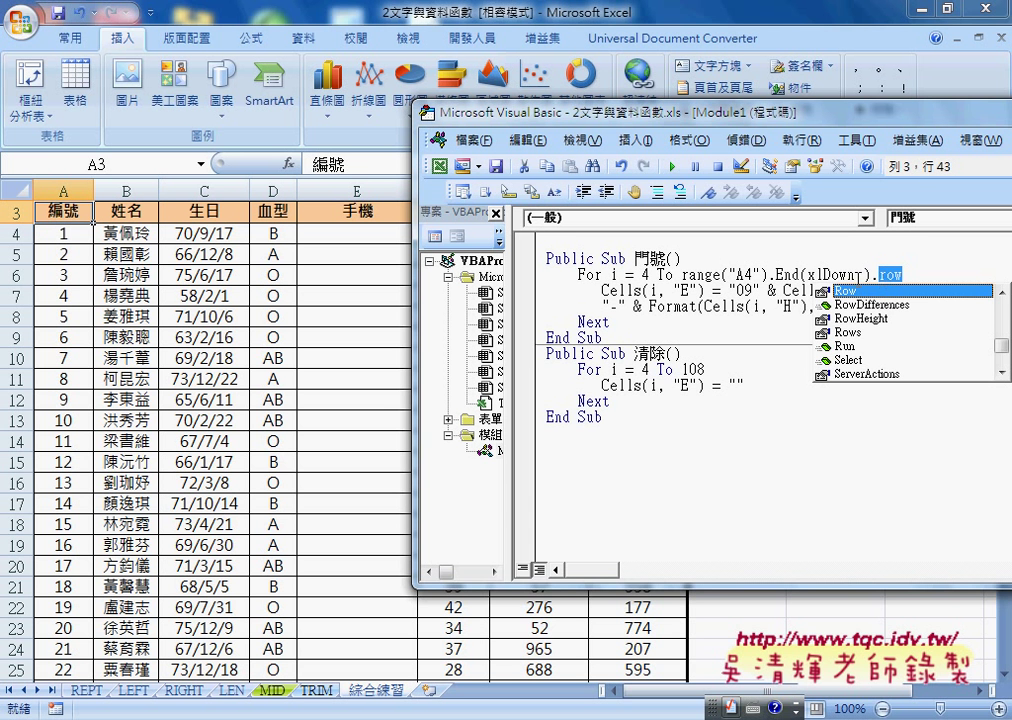
drag(681, 274, 770, 274)
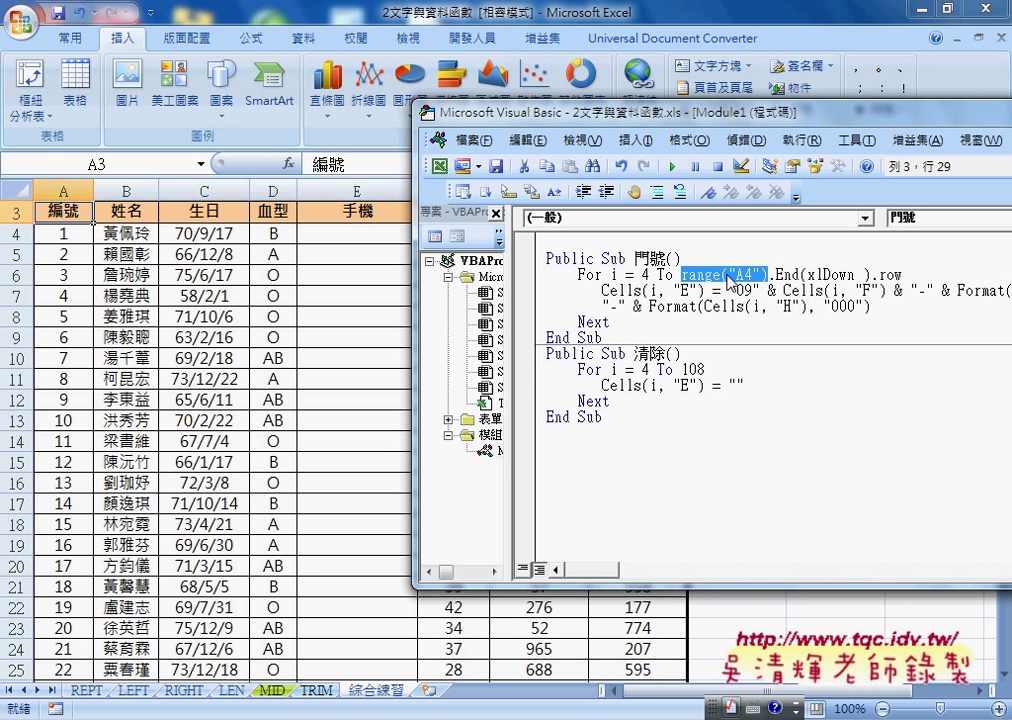
Step: Highlight the range("A4").End(xlDown ).row limit on 門號's For line
click(769, 272)
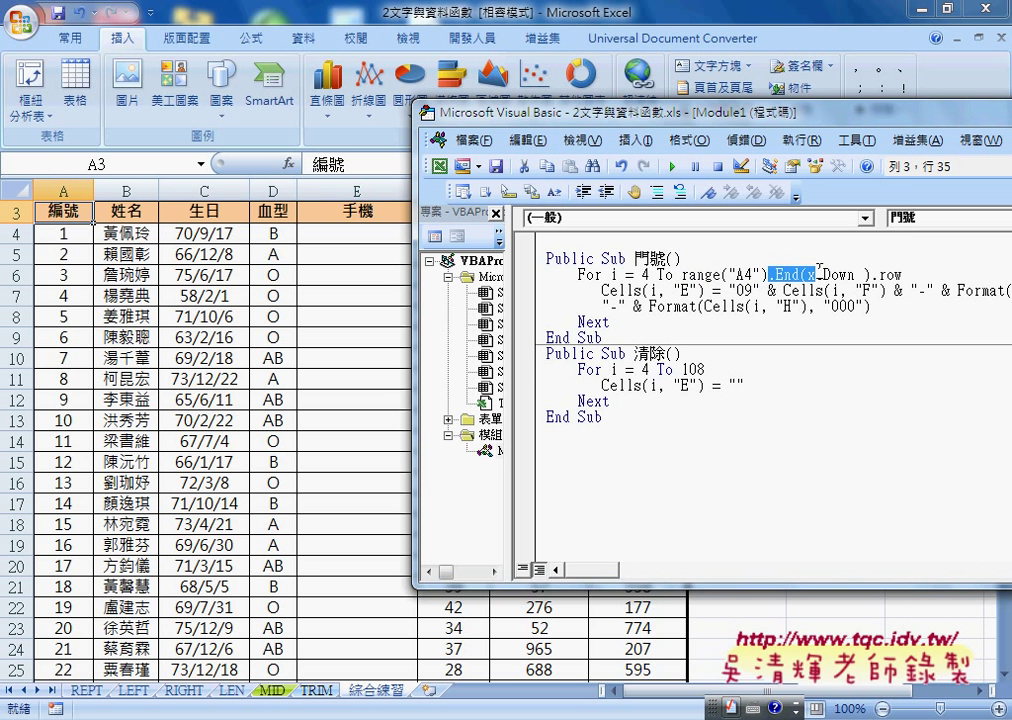
mouse_move(769, 272)
mouse_down()
mouse_move(905, 274)
mouse_move(684, 284)
mouse_up()
click(908, 274)
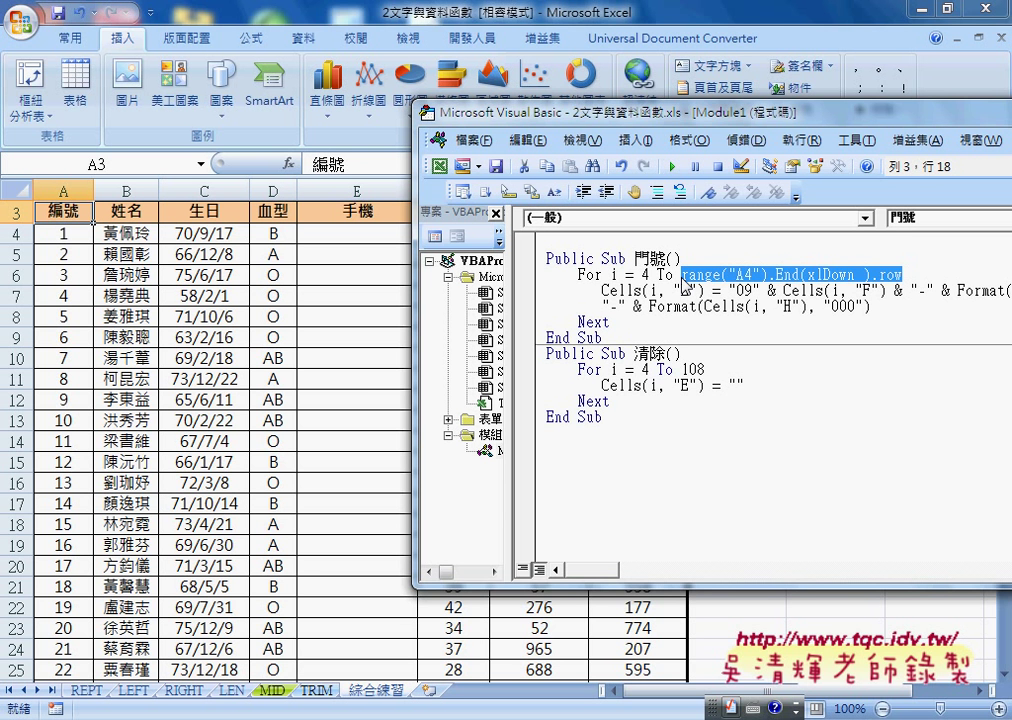
Step: Copy the 門號 loop limit and paste it over 108 in 清除's For line
right_click(714, 278)
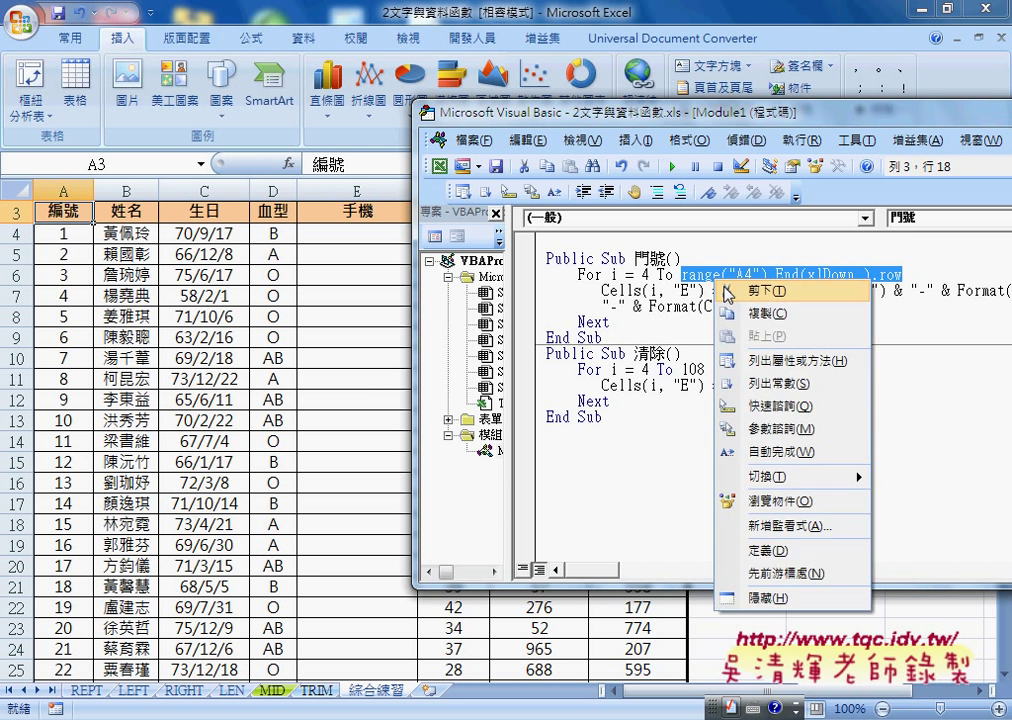
click(738, 313)
click(693, 369)
double_click(693, 369)
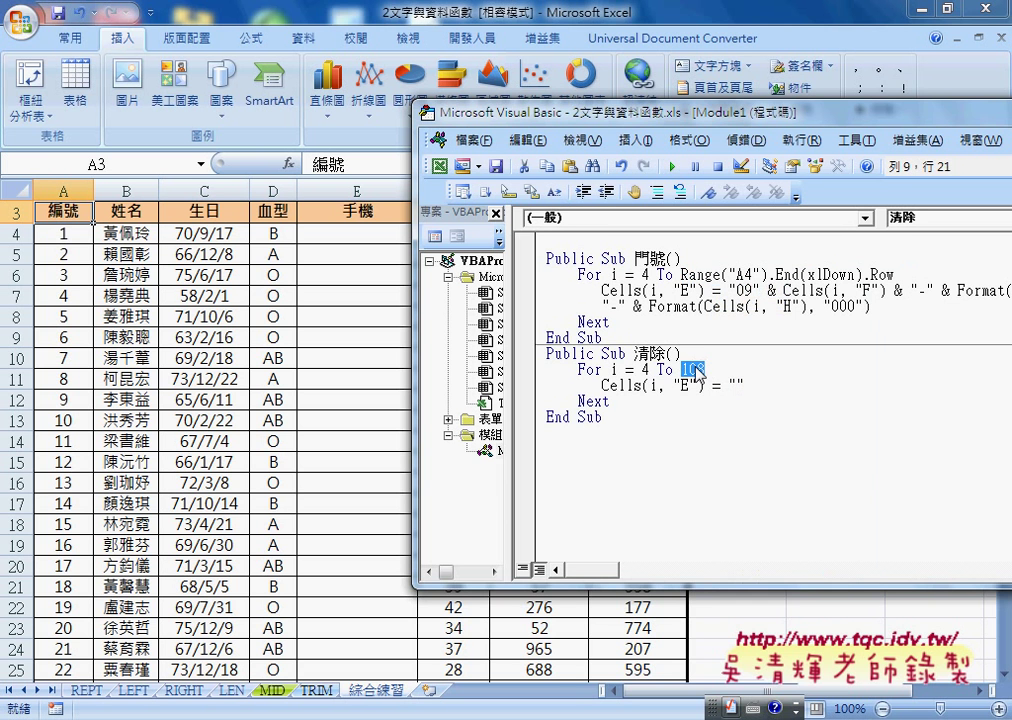
right_click(700, 370)
click(715, 423)
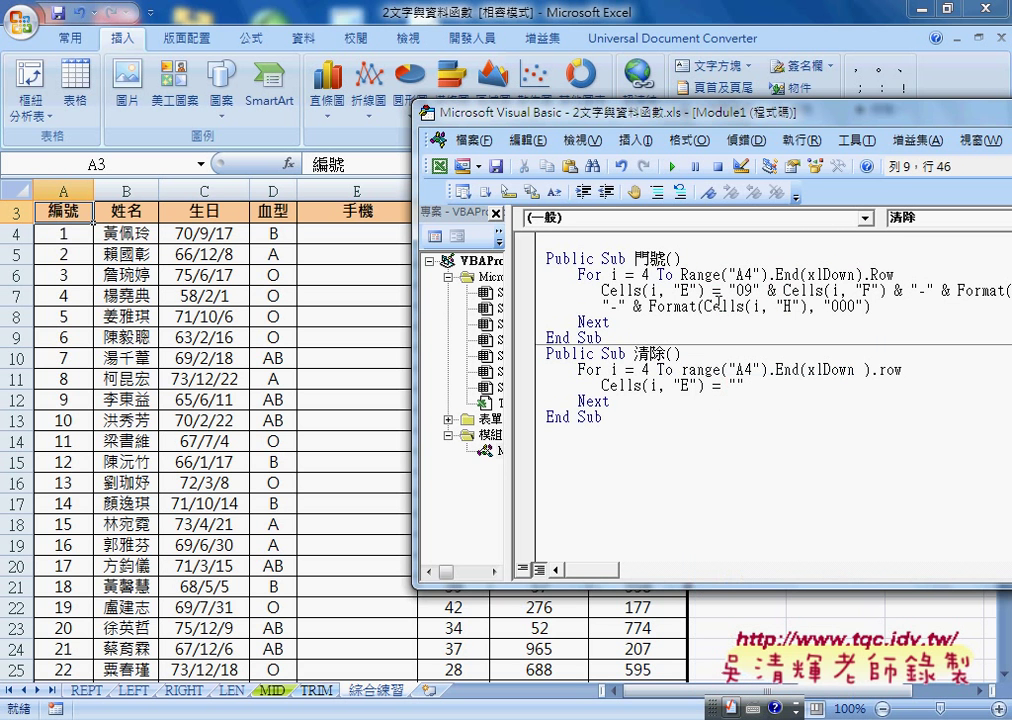
click(716, 307)
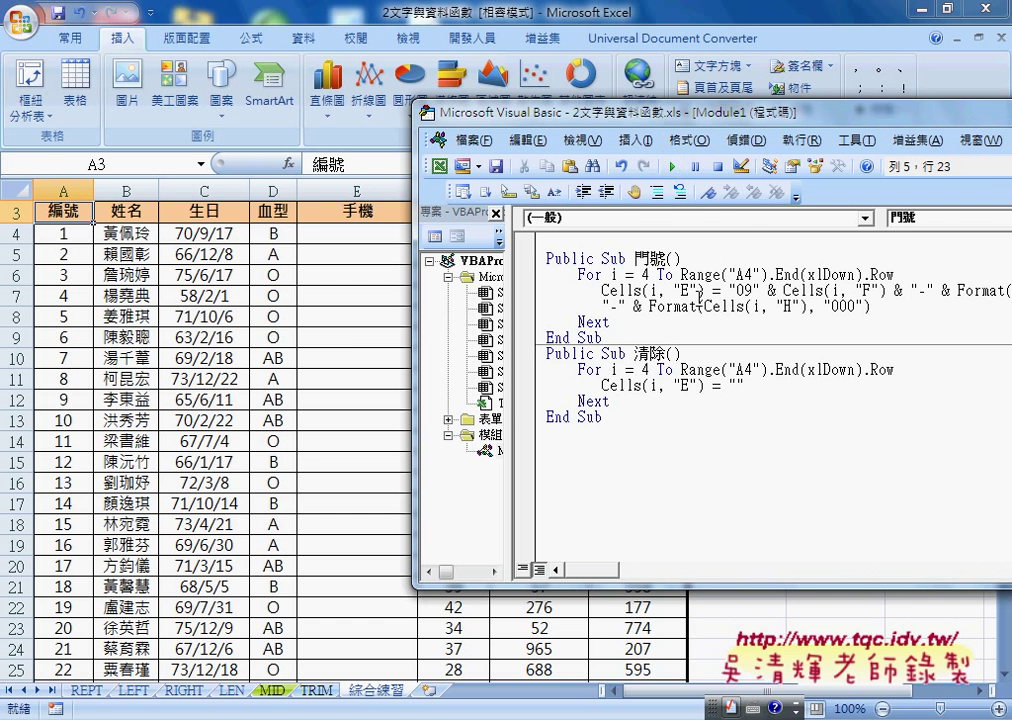
Step: Check the table's last row with Ctrl+Down, then run 門號 and 清除 on column E
click(355, 357)
click(245, 357)
key(ctrl+Down)
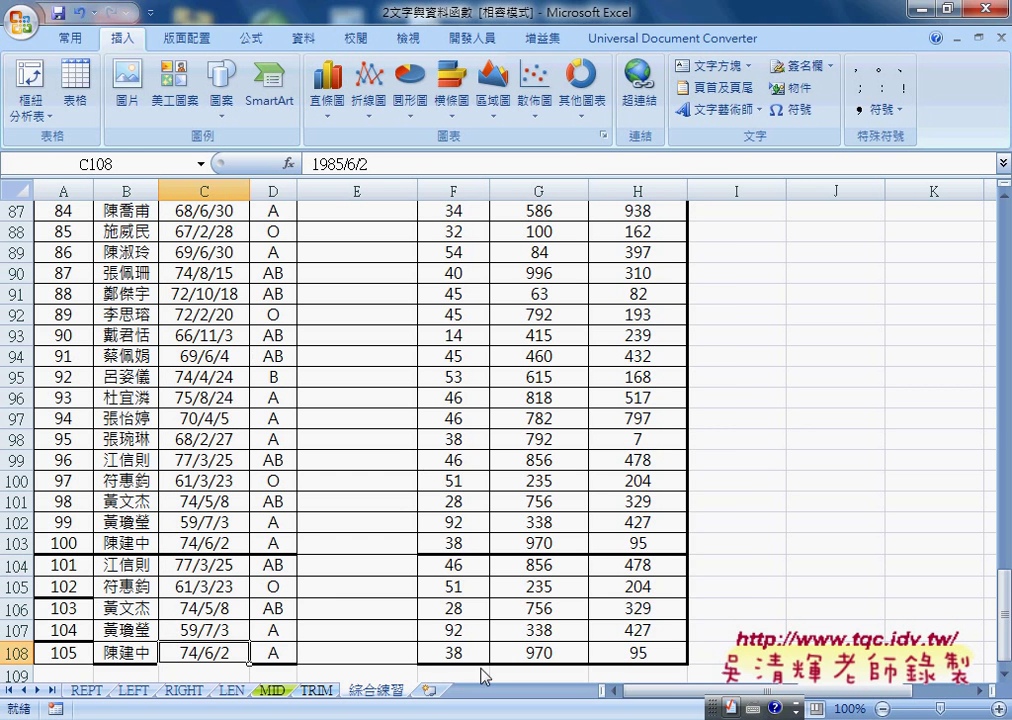
key(alt+Tab)
click(640, 592)
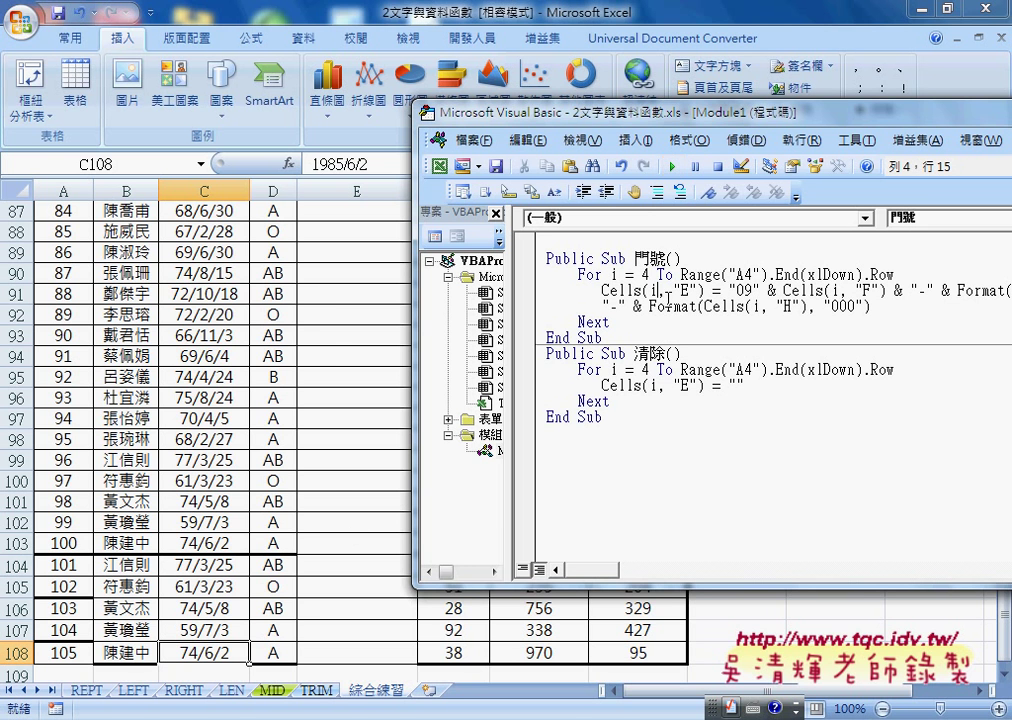
click(671, 167)
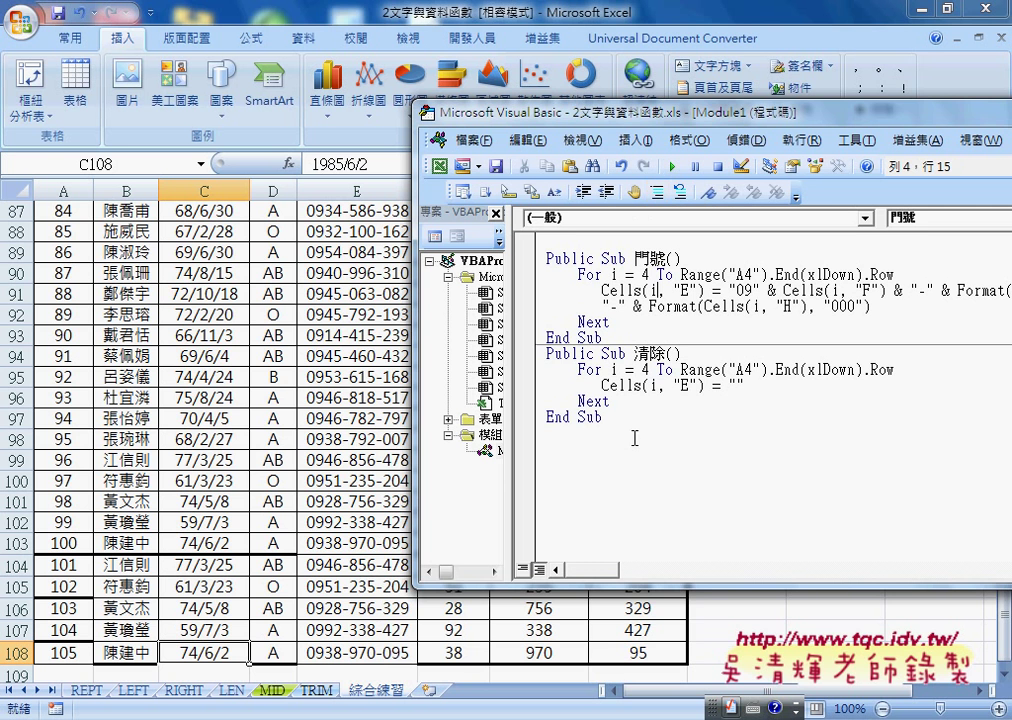
click(688, 385)
click(673, 167)
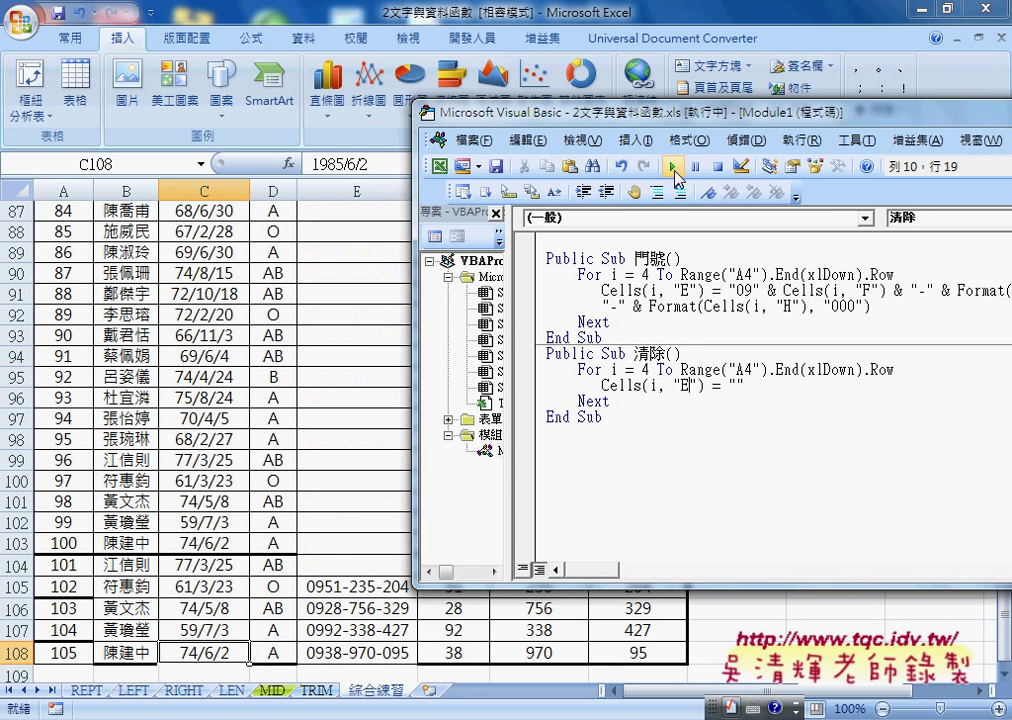
Step: Delete the last three data records in rows 106–108
click(12, 565)
drag(12, 565, 15, 652)
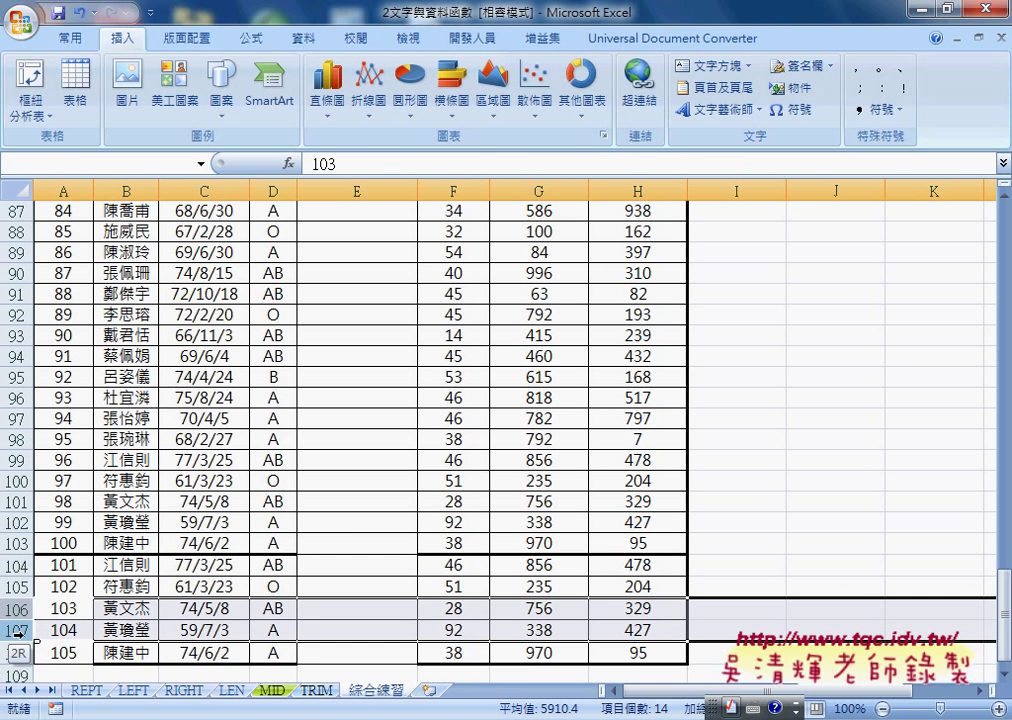
right_click(172, 634)
click(272, 499)
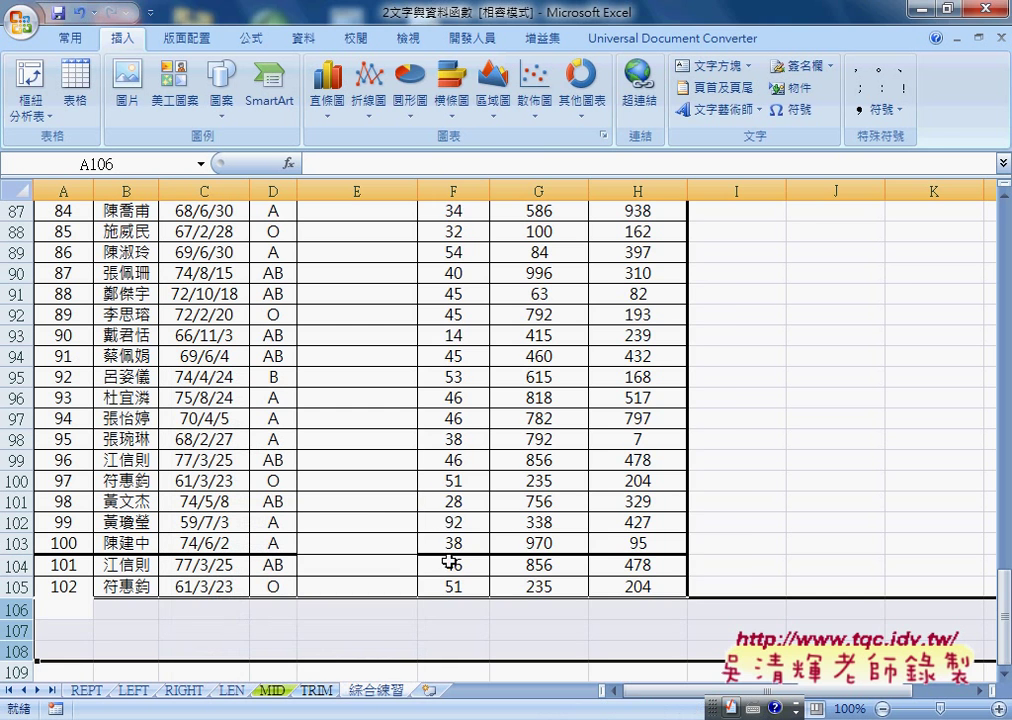
Step: Rerun 門號 and 清除 to confirm they fill and clear phones only through row 105
click(605, 617)
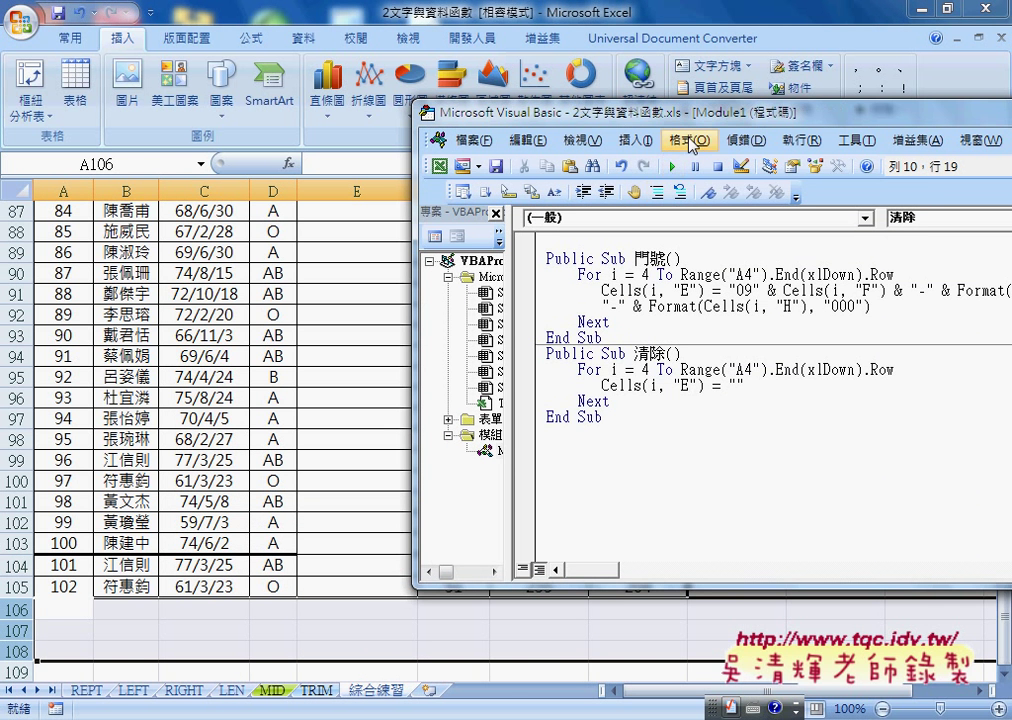
drag(699, 120, 748, 132)
click(720, 302)
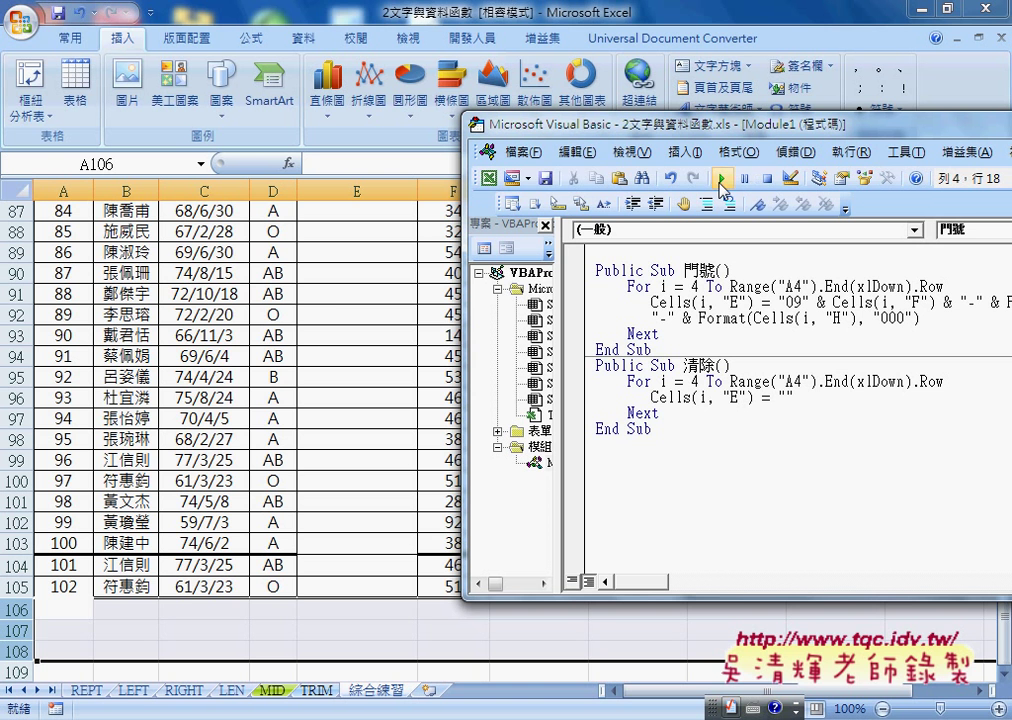
click(721, 180)
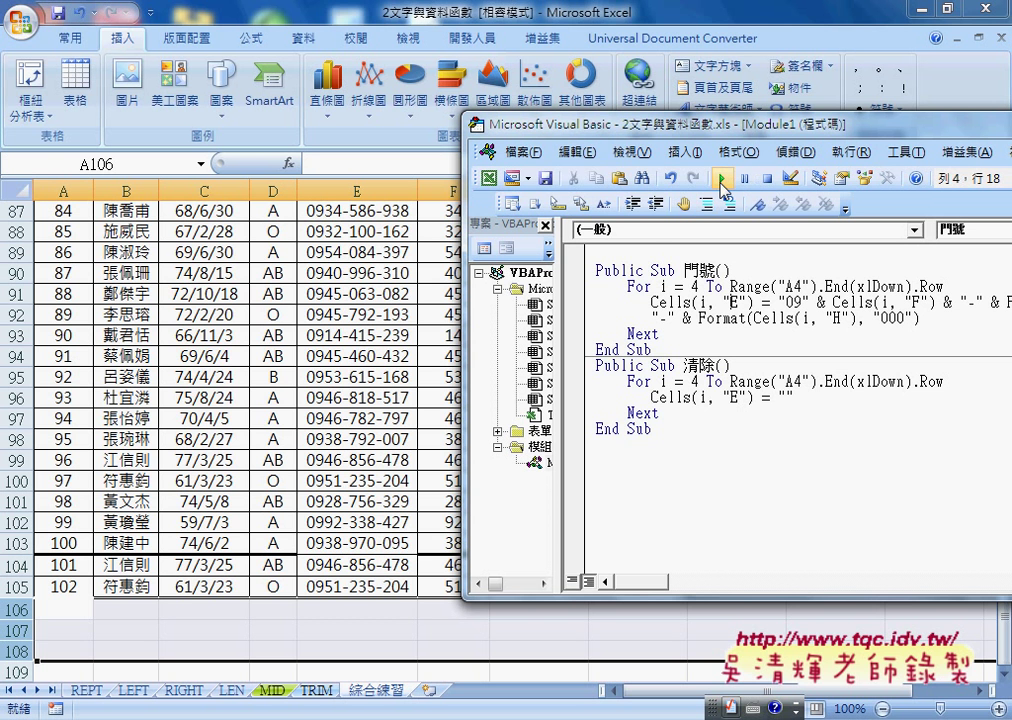
click(707, 397)
click(721, 178)
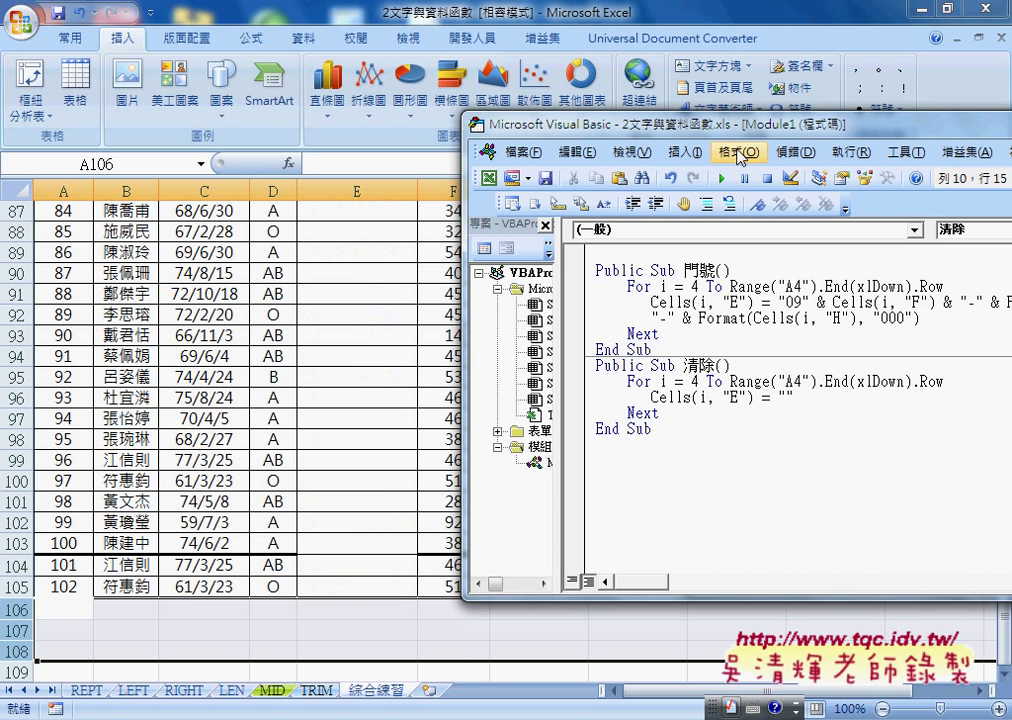
drag(733, 138, 600, 126)
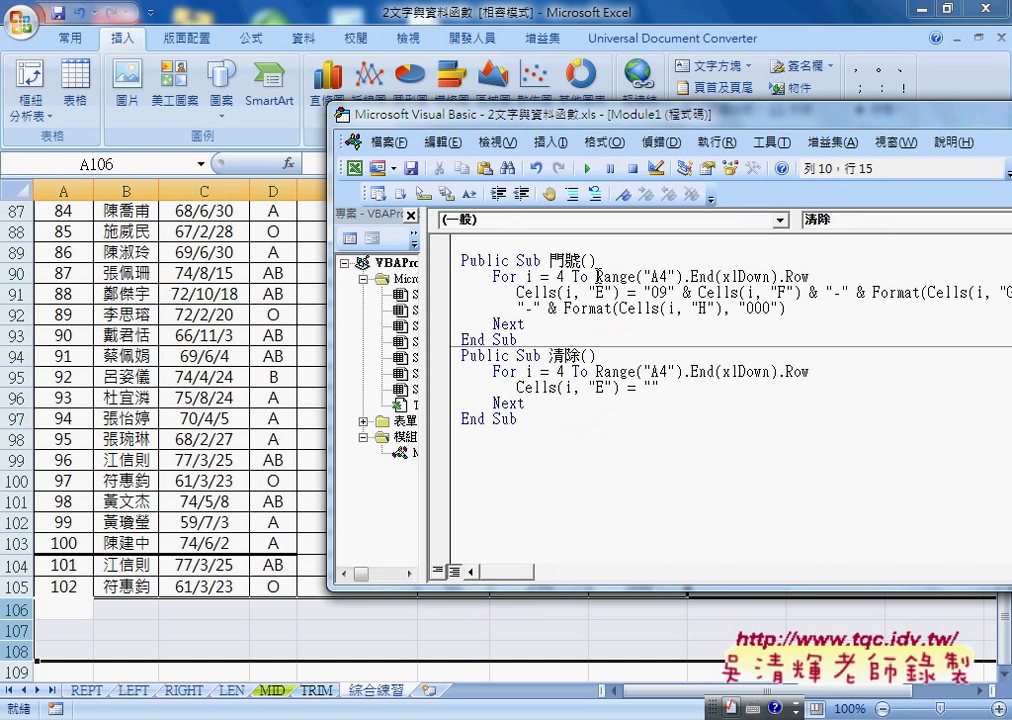
Step: Try changing the 門號 loop limit to End(xlToLeft).Column, then undo that trial edit
drag(596, 277, 826, 283)
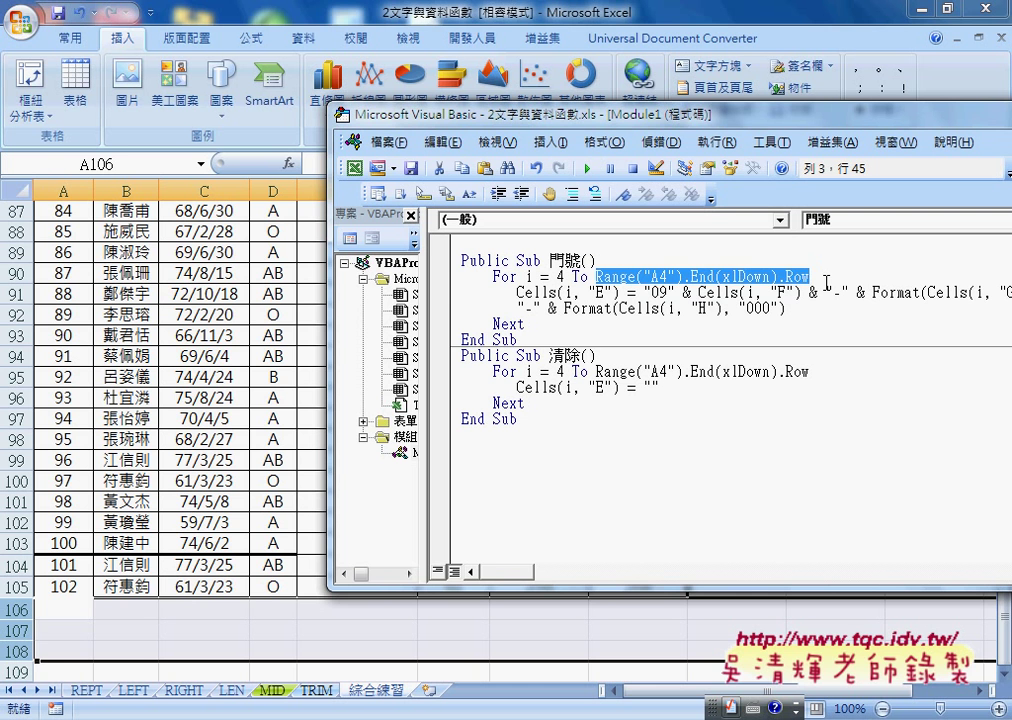
click(745, 276)
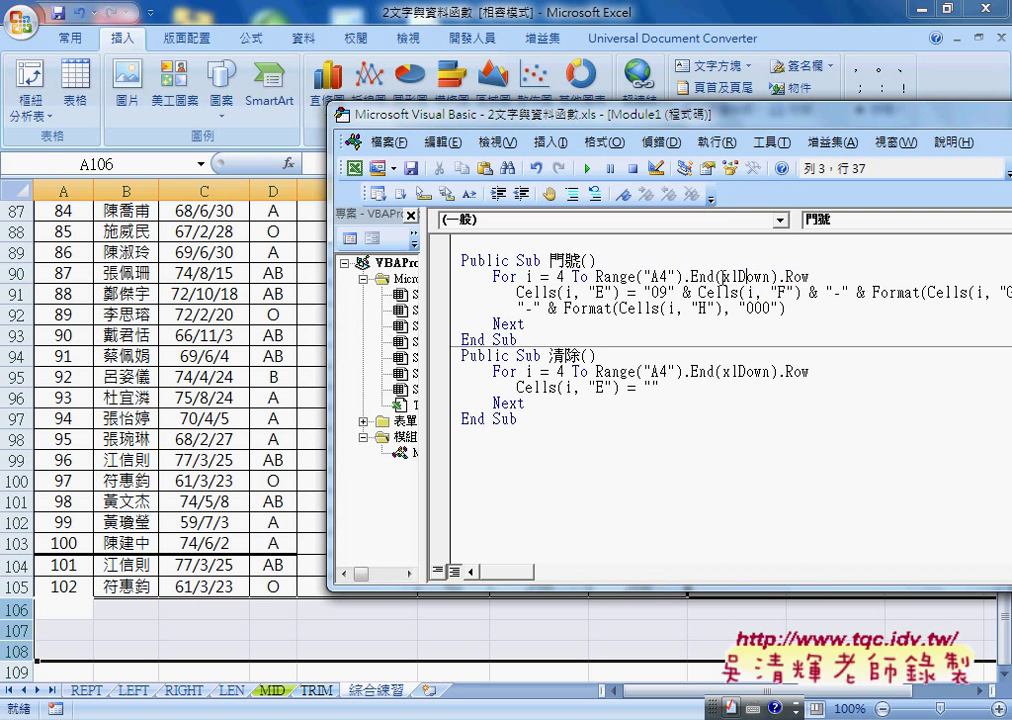
drag(714, 276, 841, 272)
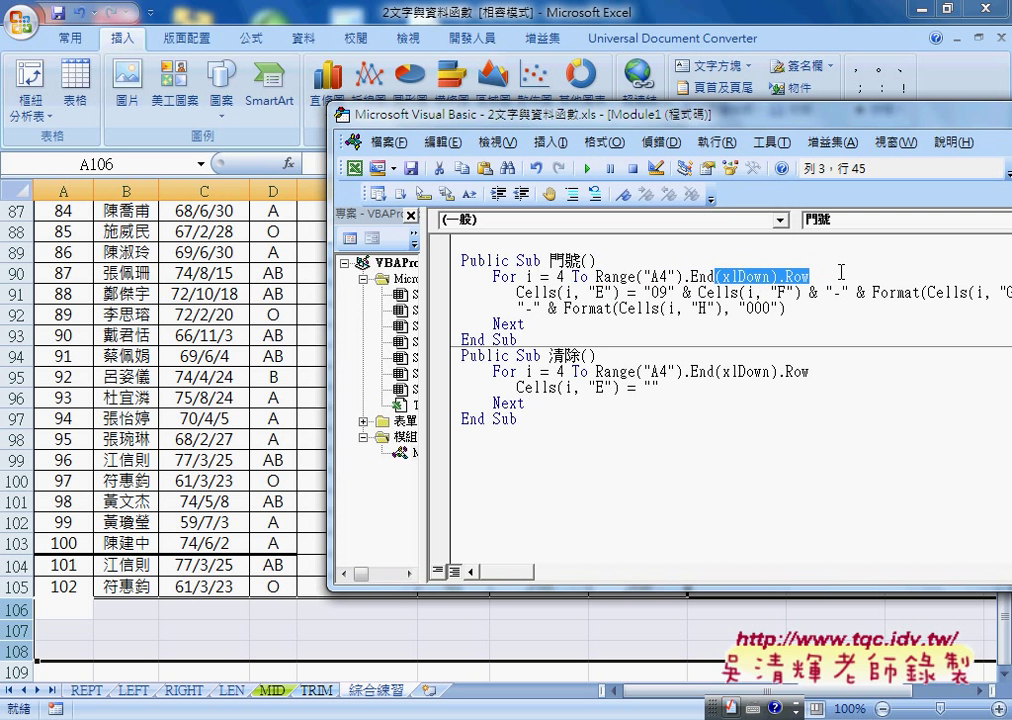
text(()
key(Down)
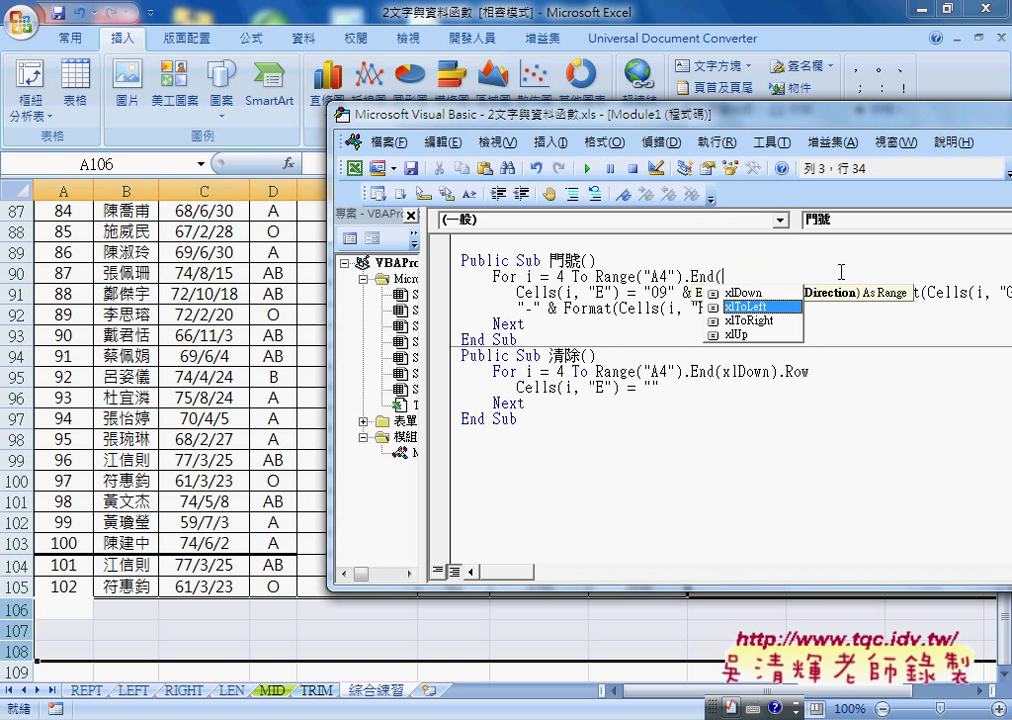
key(space)
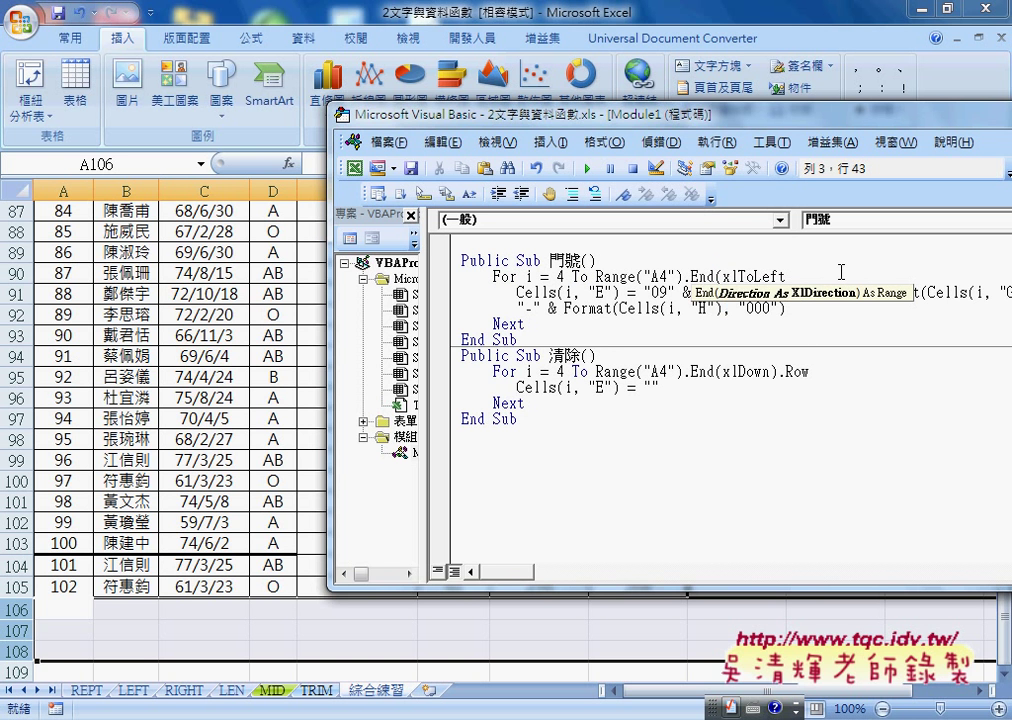
text().)
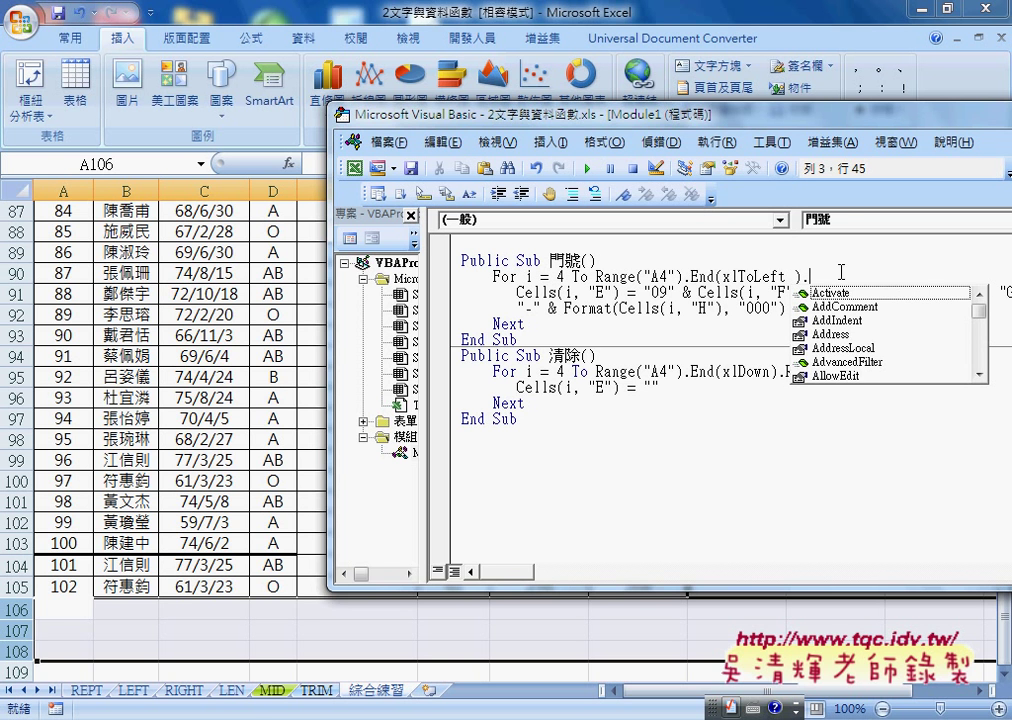
text(c)
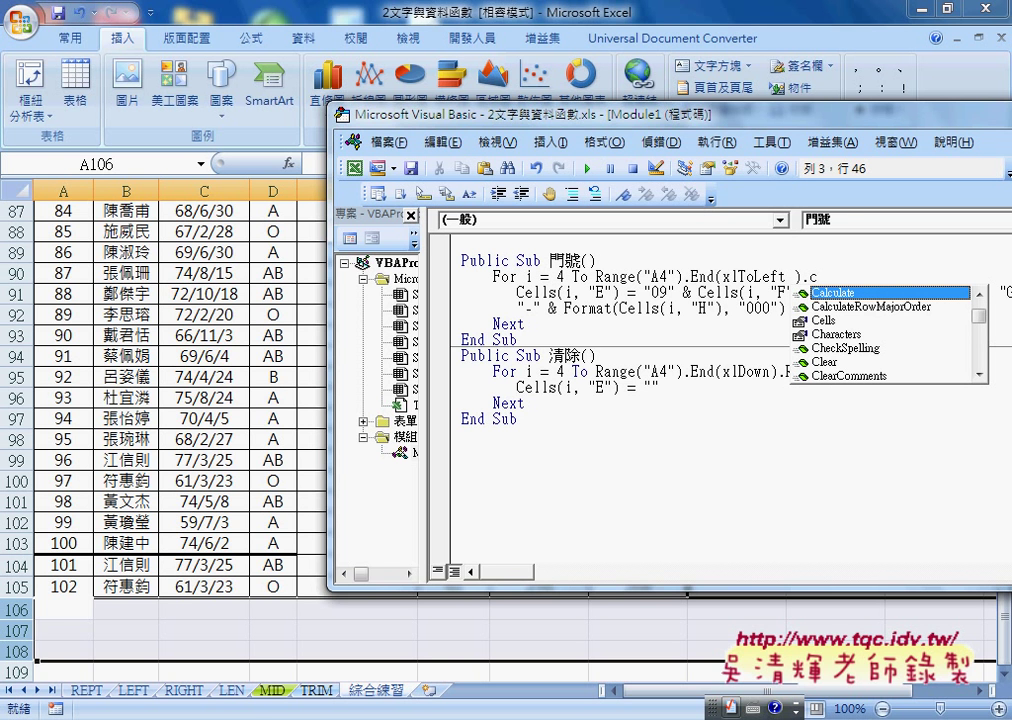
text(olumn)
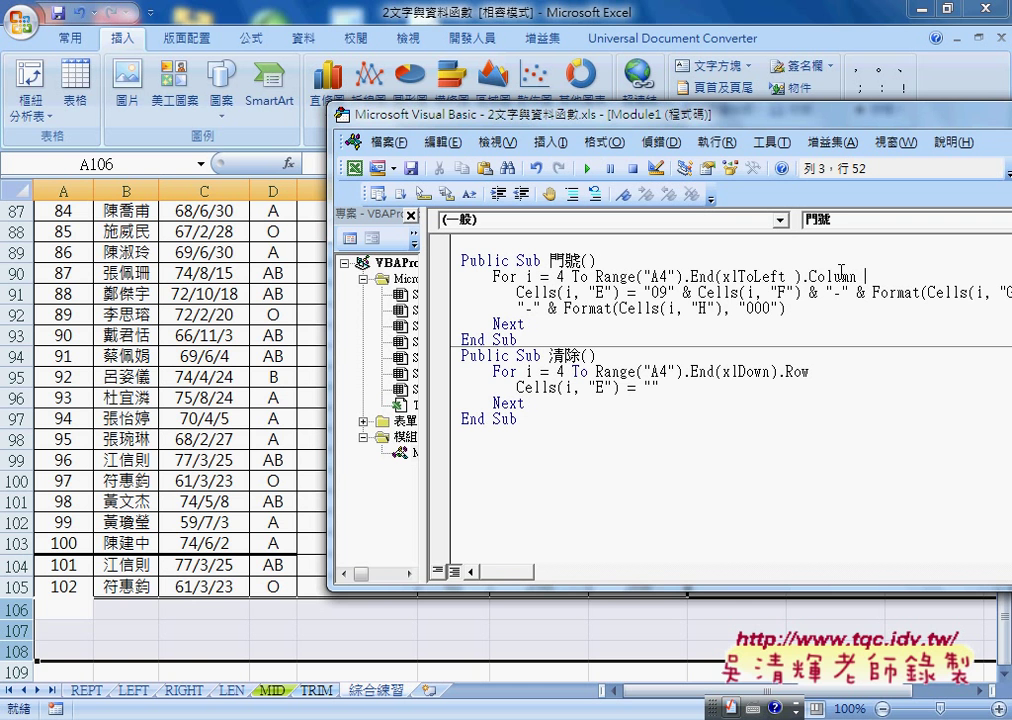
key(ctrl+z)
key(ctrl+z)
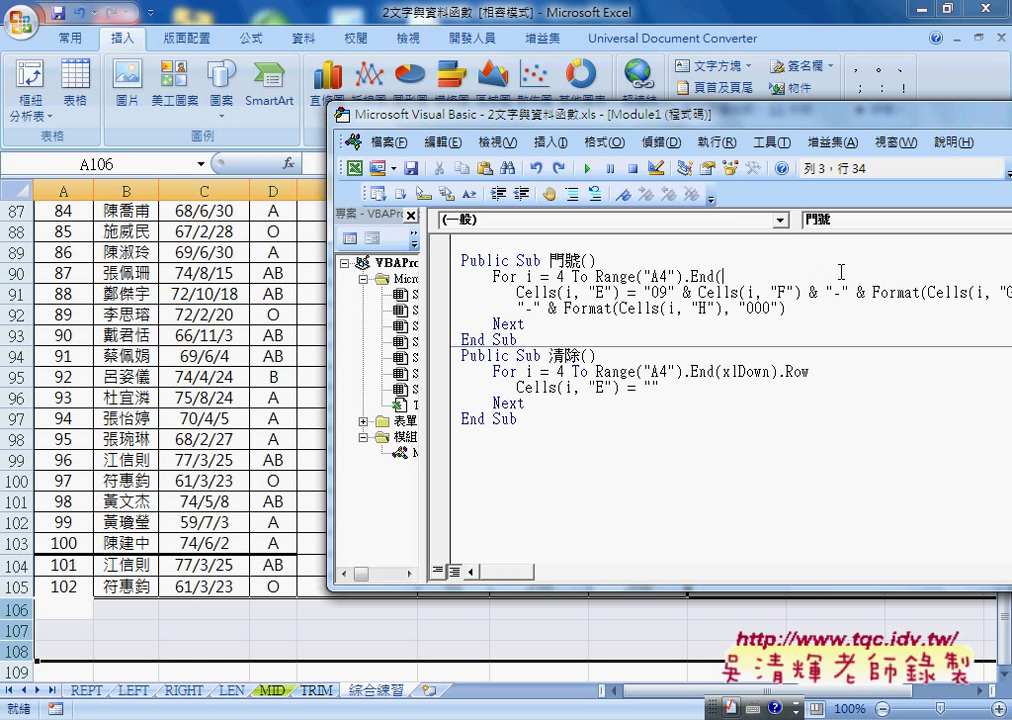
key(ctrl+z)
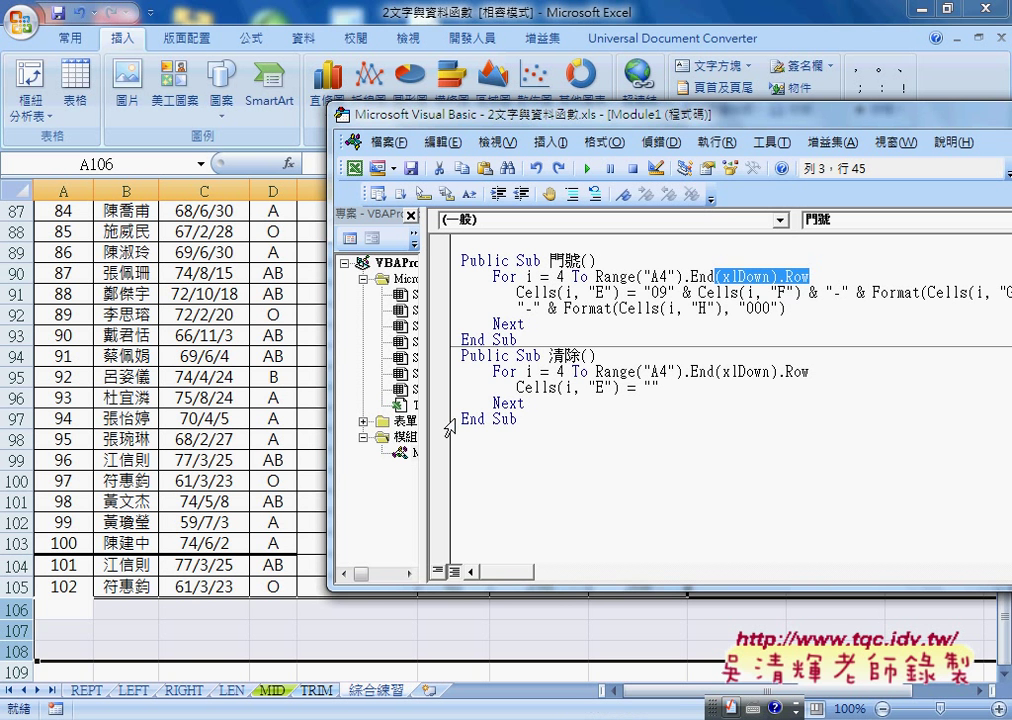
Step: Widen the project tree and reposition the VBA editor window to show more code
drag(338, 318, 455, 404)
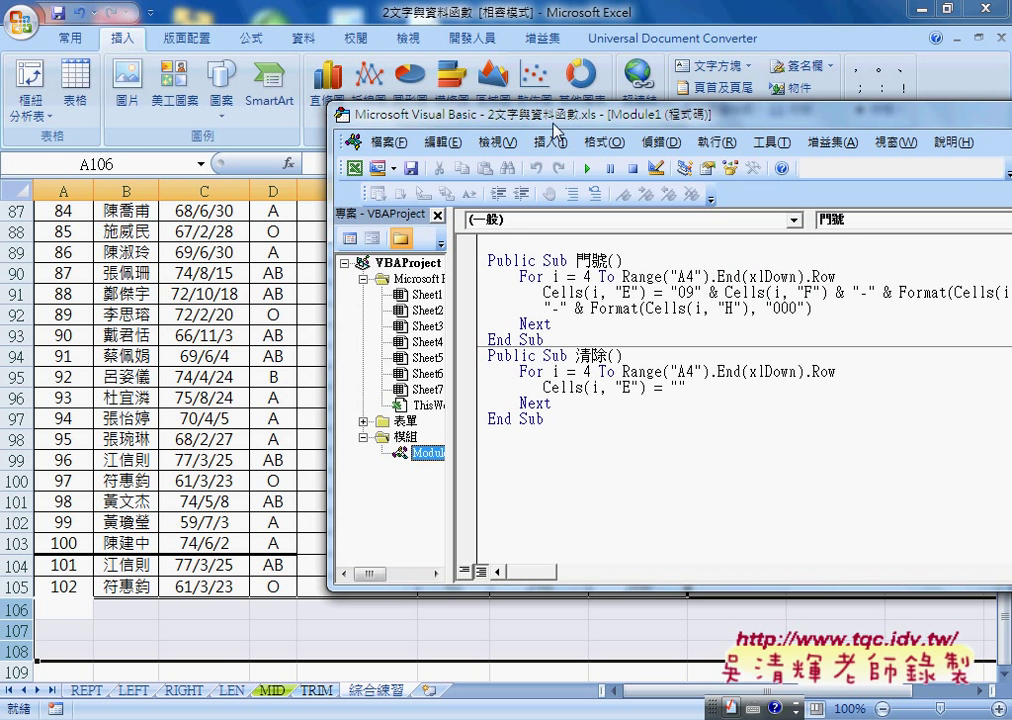
drag(555, 122, 437, 108)
drag(449, 411, 359, 253)
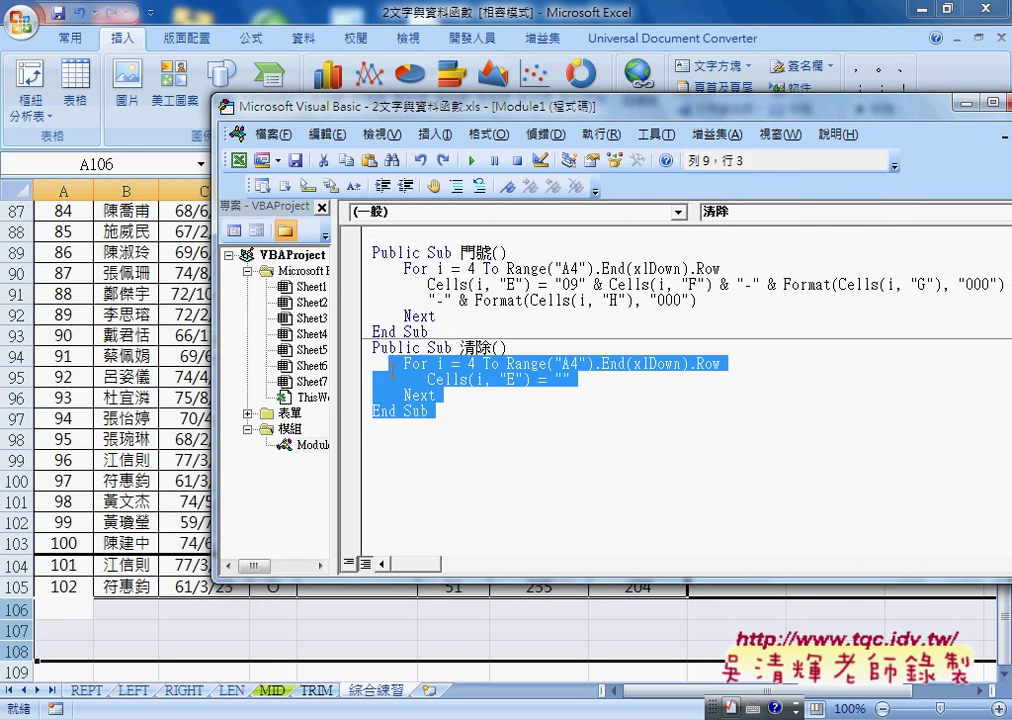
click(475, 432)
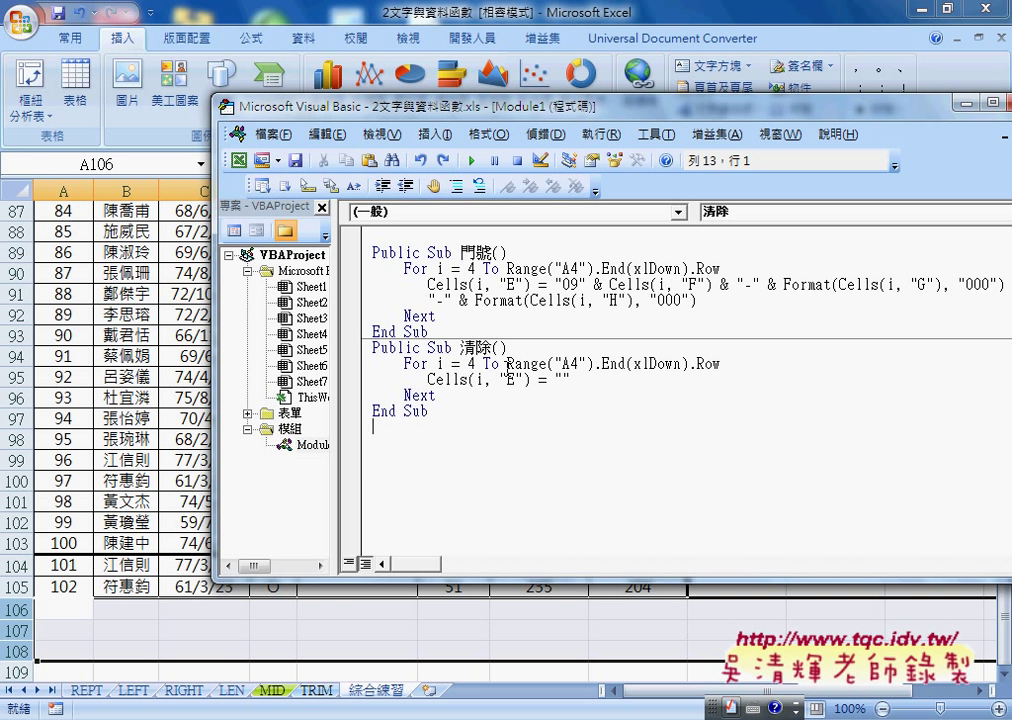
Step: Check the 清除 loop limit, then copy all code from Public Sub 門號 to End Sub
drag(507, 364, 596, 364)
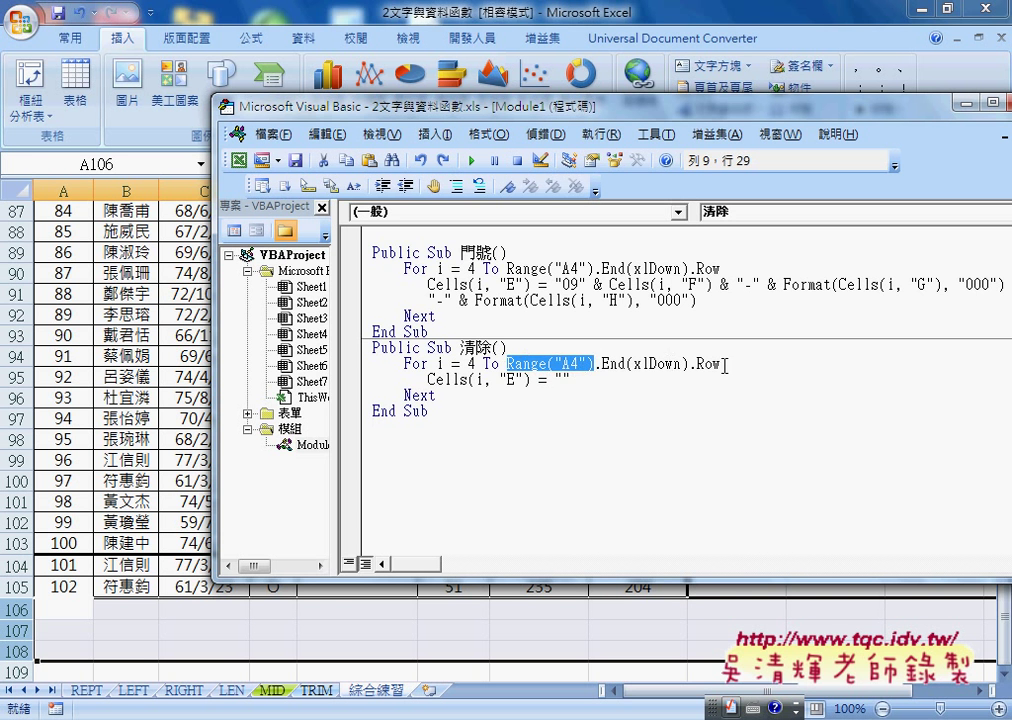
drag(722, 364, 507, 364)
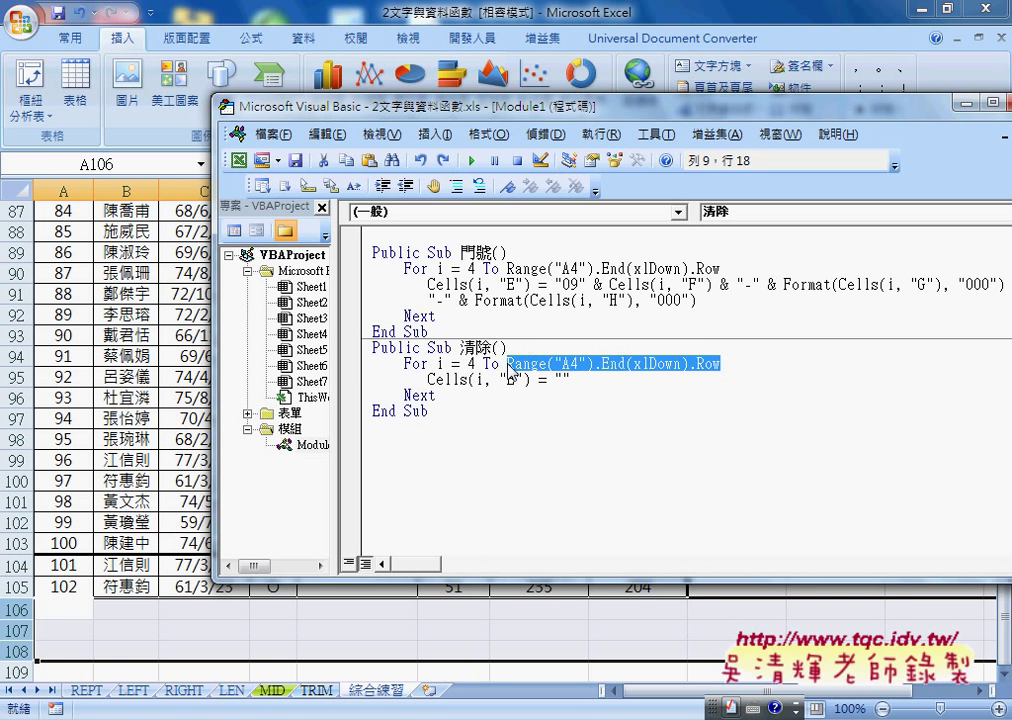
click(430, 421)
mouse_move(430, 421)
mouse_down()
mouse_move(404, 316)
mouse_move(372, 252)
mouse_up()
right_click(415, 288)
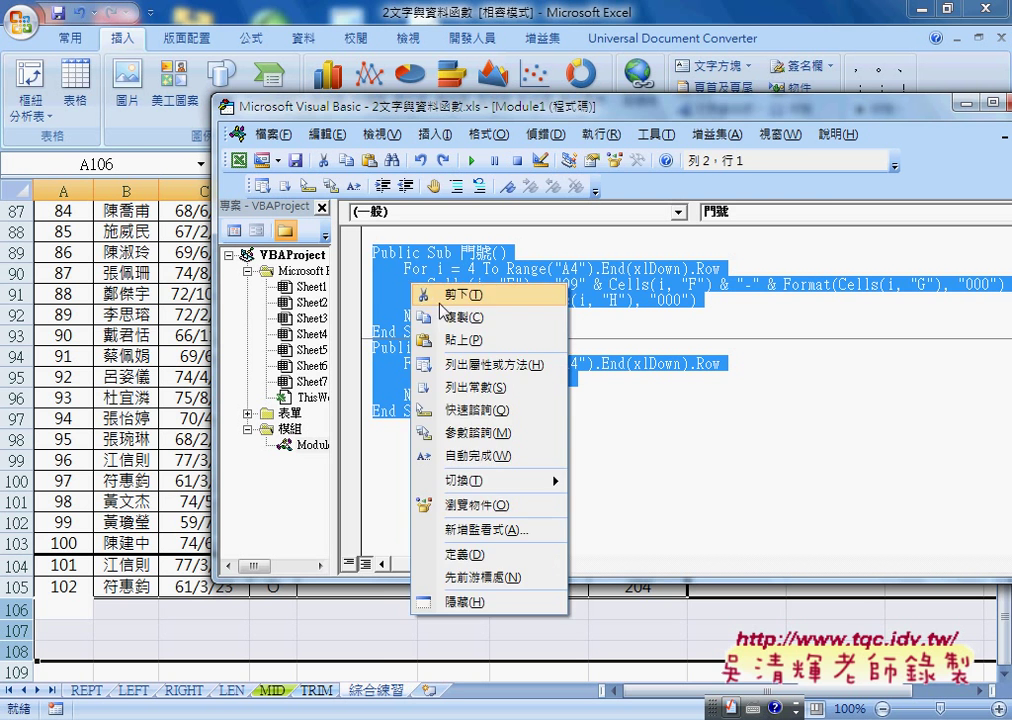
click(452, 267)
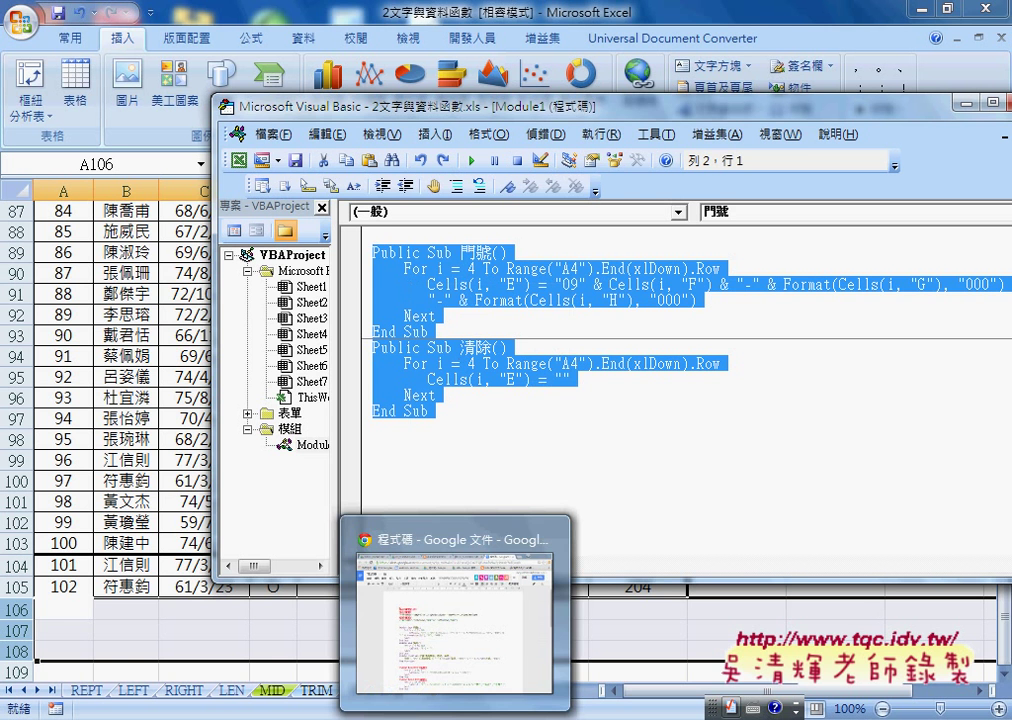
Step: Paste the macro code into the 程式碼 document above Public Sub REPT函數 and select it
click(450, 590)
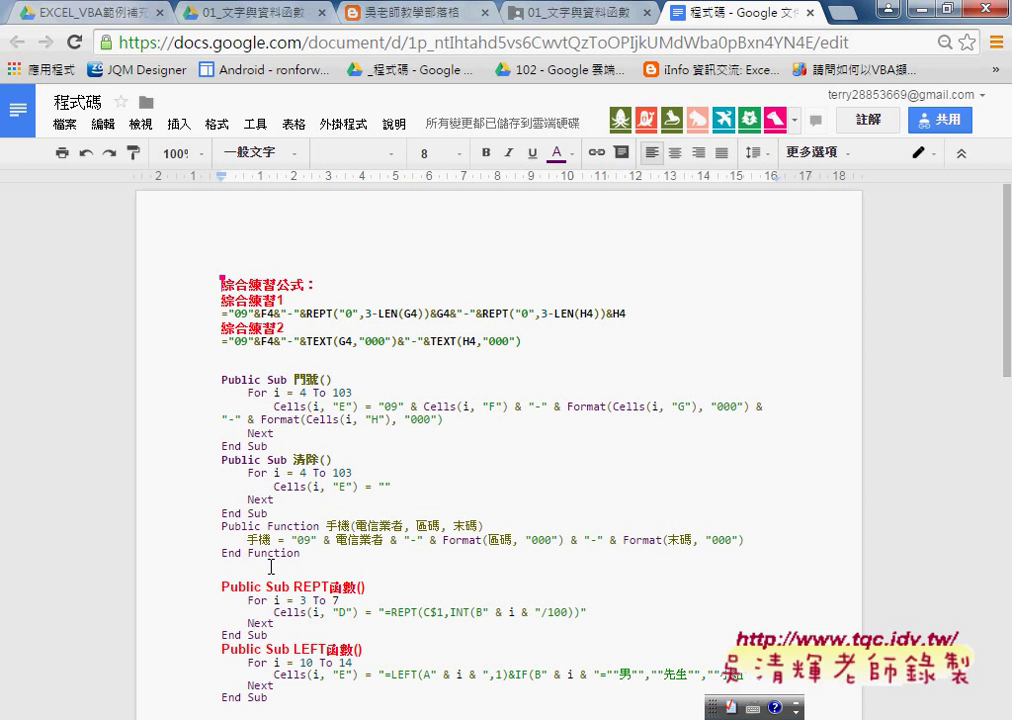
click(343, 570)
key(Return)
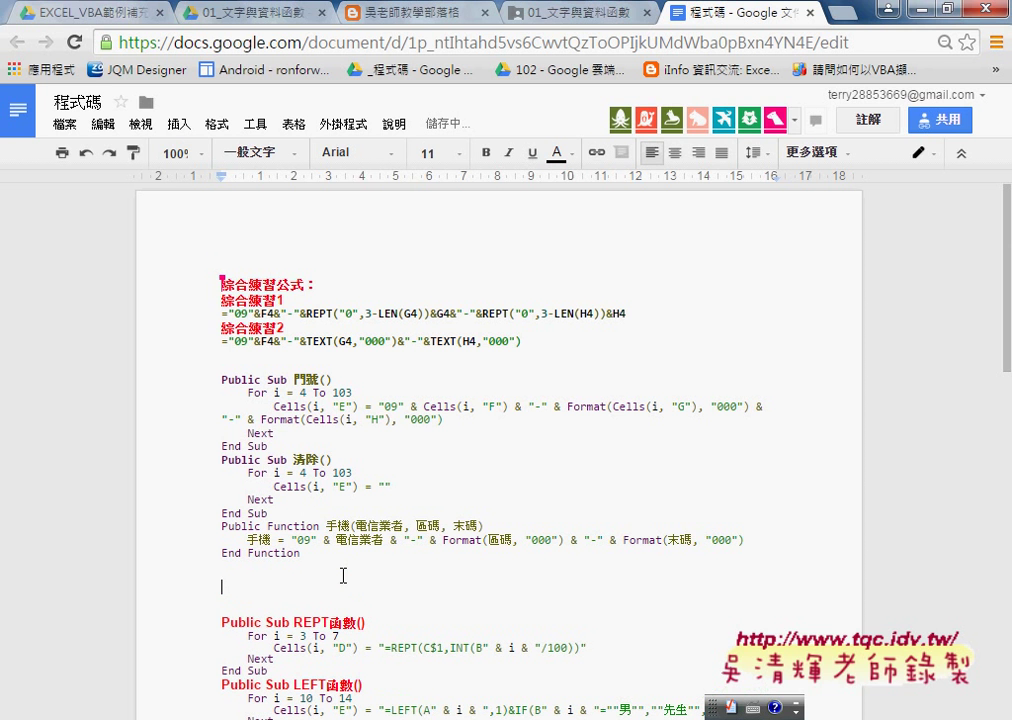
key(ctrl+v)
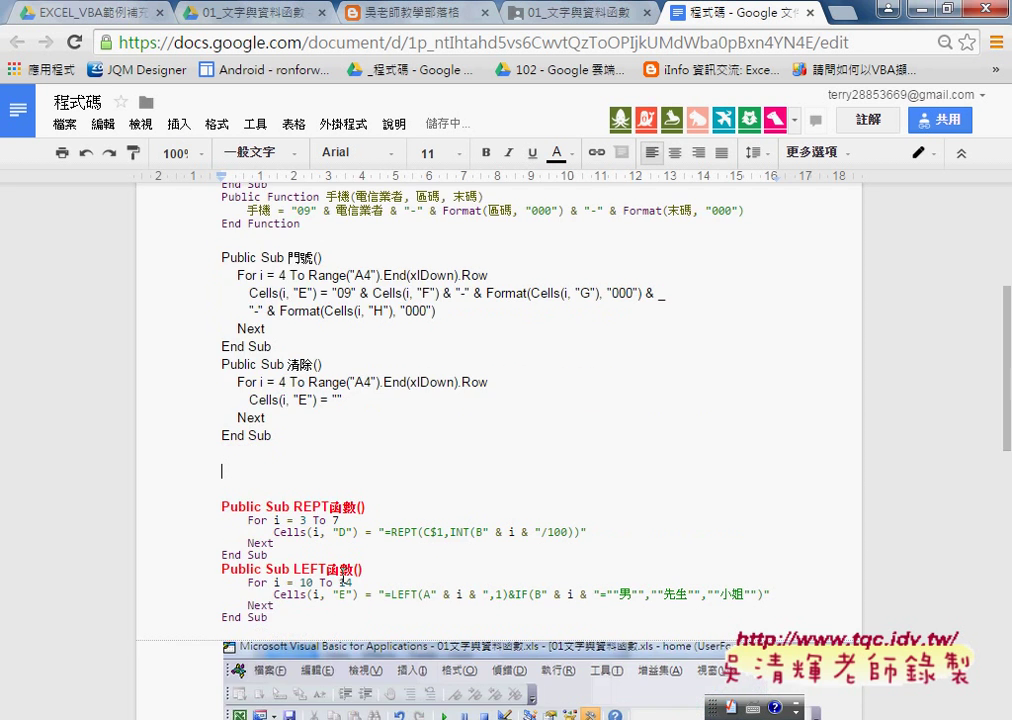
scroll(345, 572, up, 2)
mouse_move(289, 537)
mouse_down()
mouse_move(226, 425)
mouse_move(225, 361)
mouse_up()
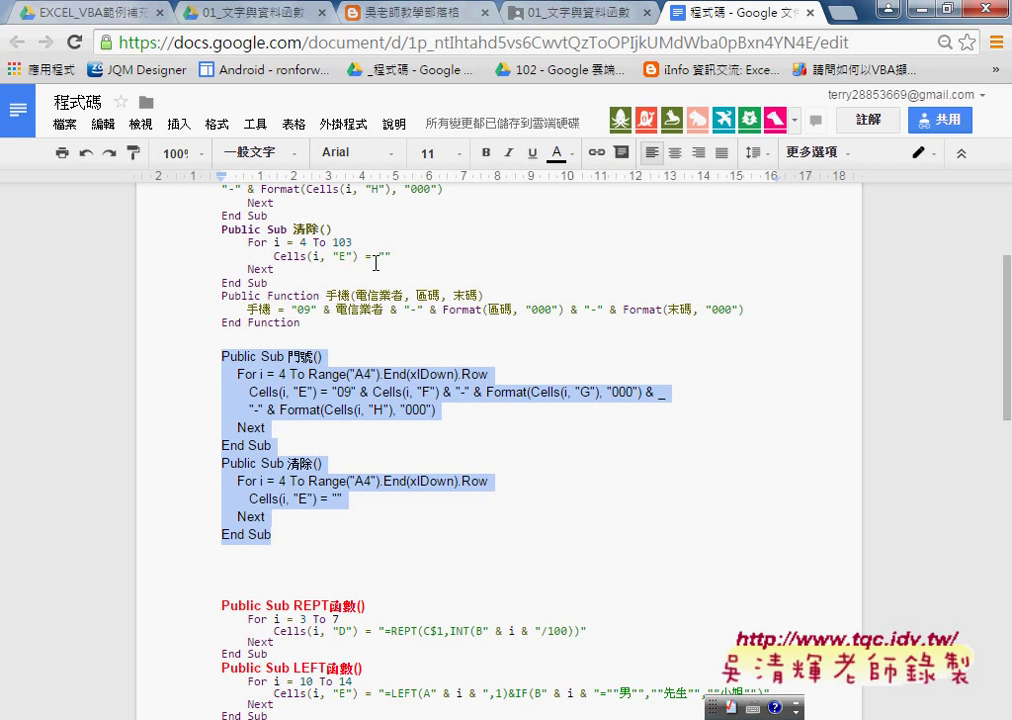
Step: Format the pasted code with the Code Pretty add-on's Format Selection
click(343, 124)
mouse_move(373, 153)
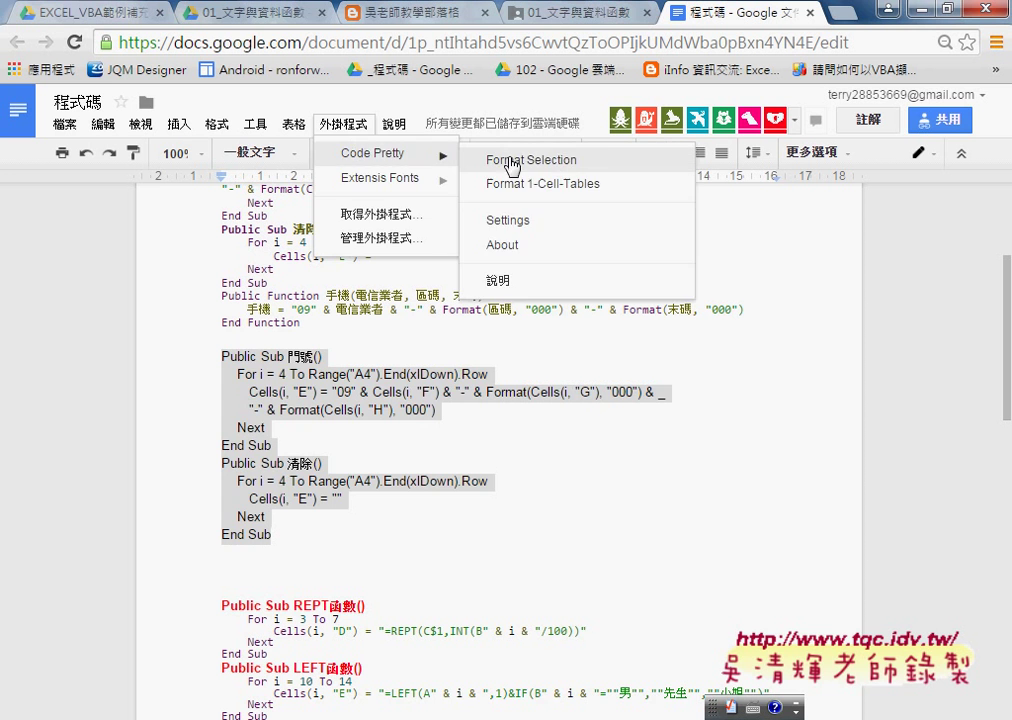
click(500, 160)
click(507, 377)
Step: Colour Range("A4").End(xlDown).Row red in both the 門號 and 清除 loops, bolding the 門號 one
key(shift+Left)
key(shift+Left)
key(shift+Left)
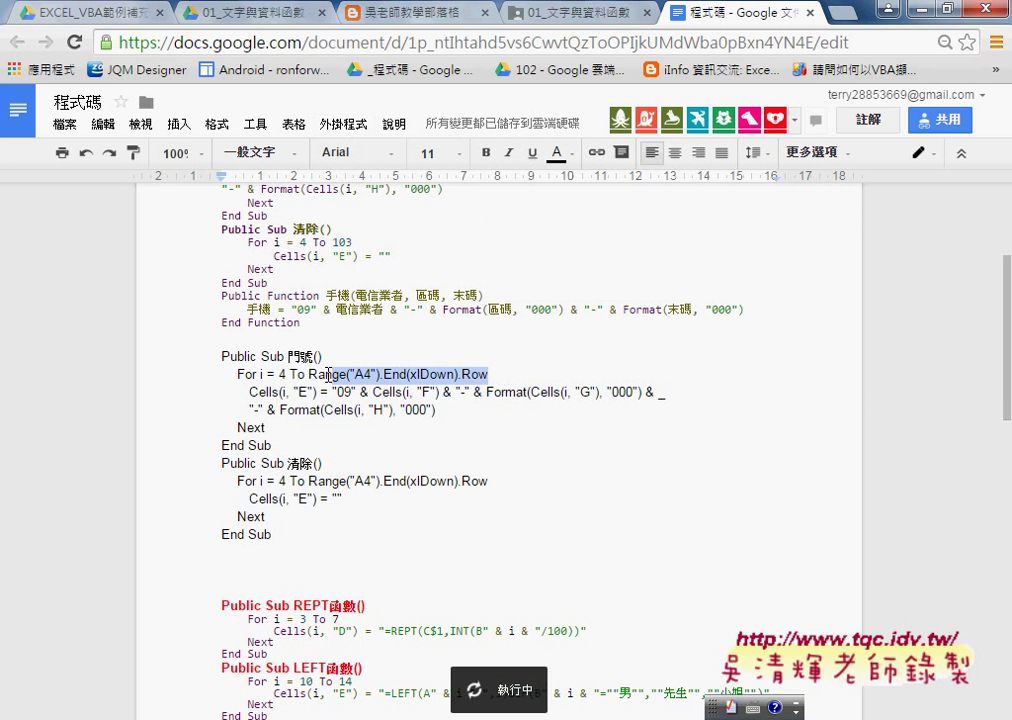
key(shift+Left)
key(shift+Left)
drag(513, 367, 335, 366)
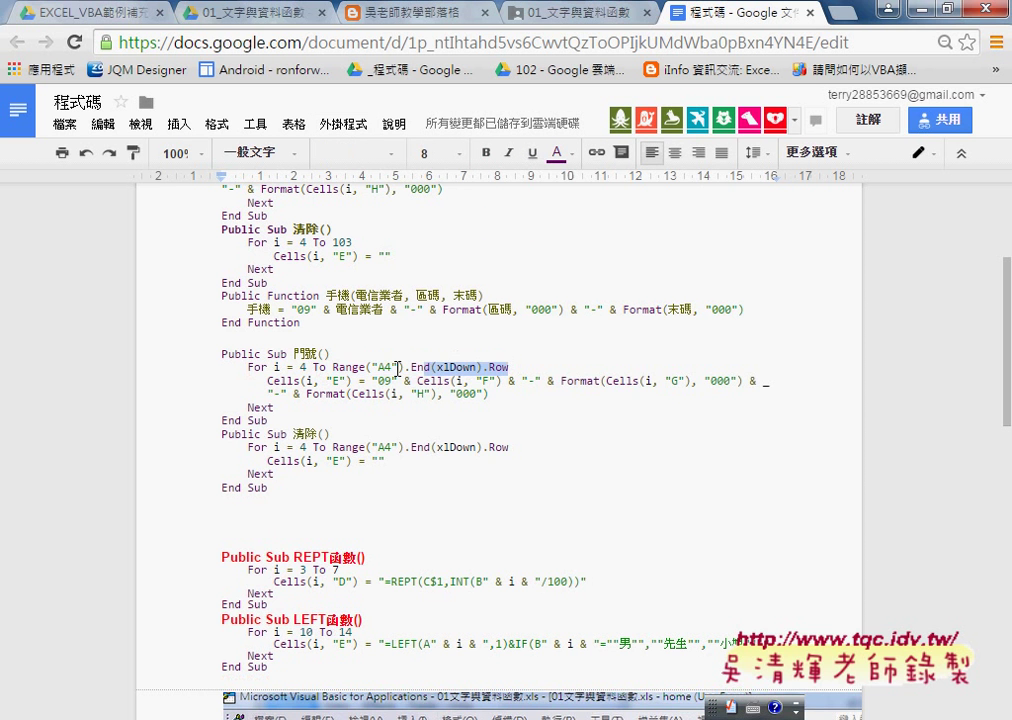
click(486, 153)
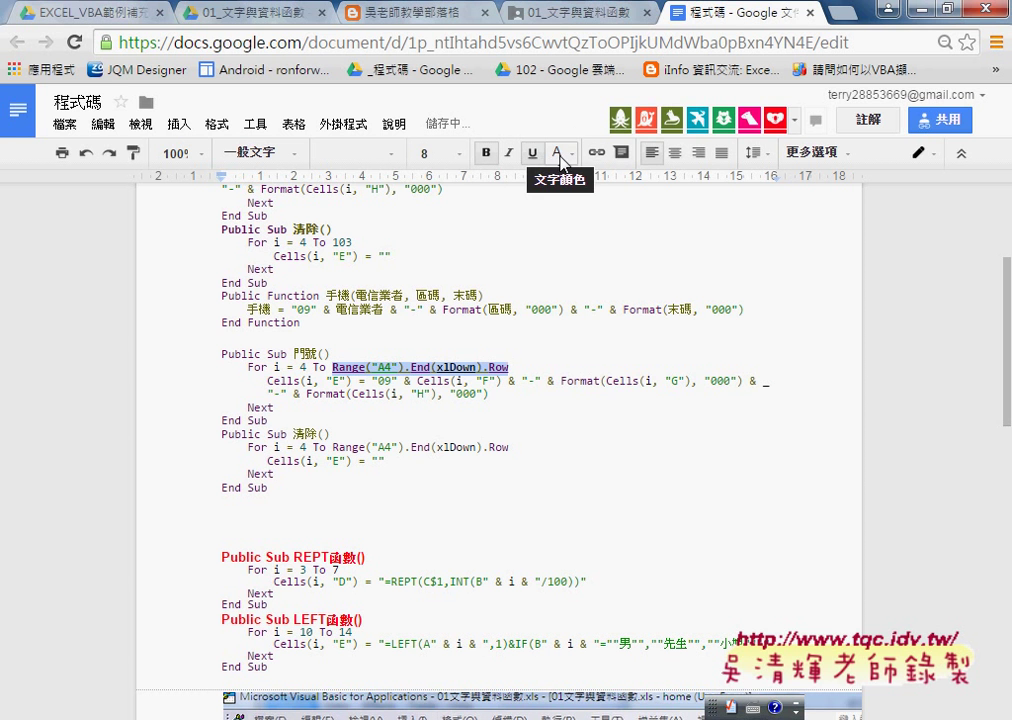
click(564, 160)
click(582, 241)
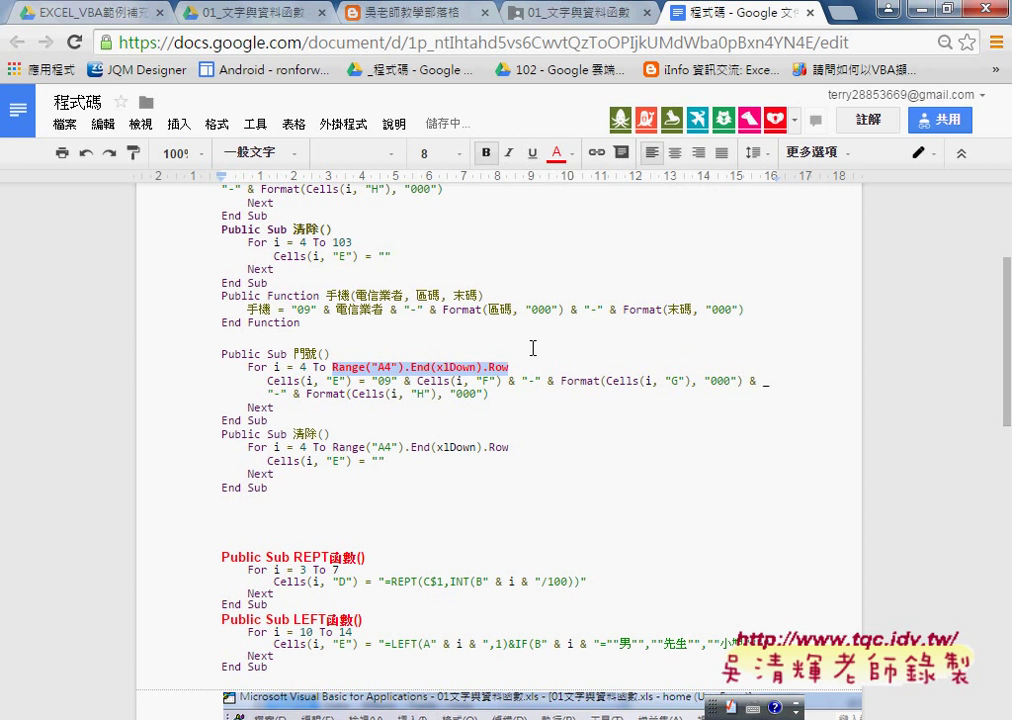
drag(510, 447, 332, 447)
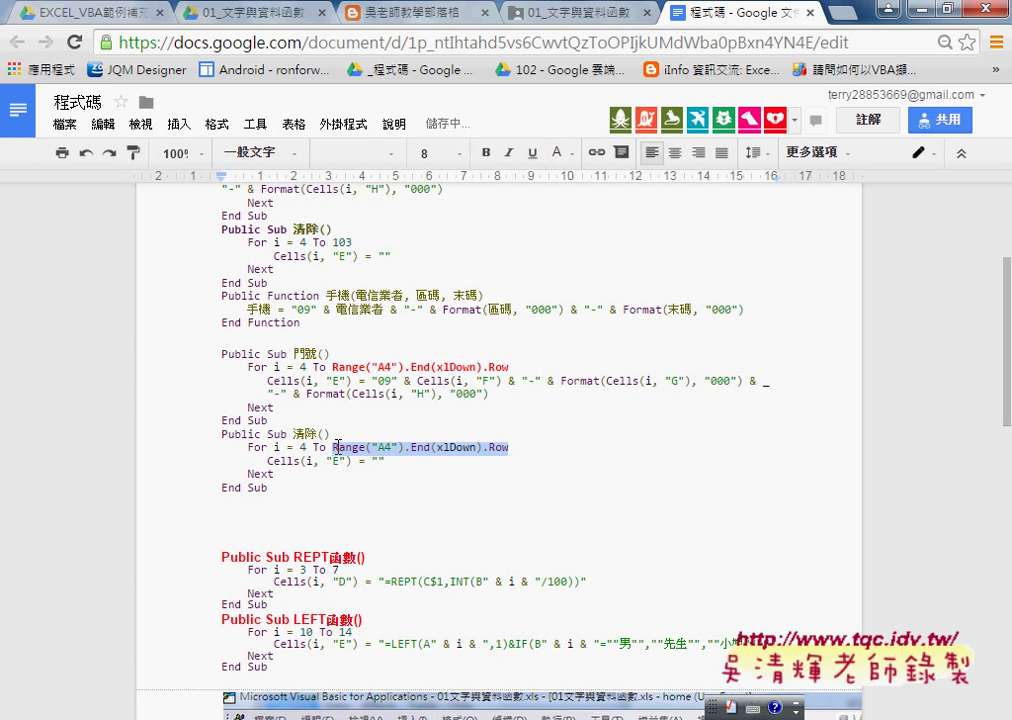
click(560, 153)
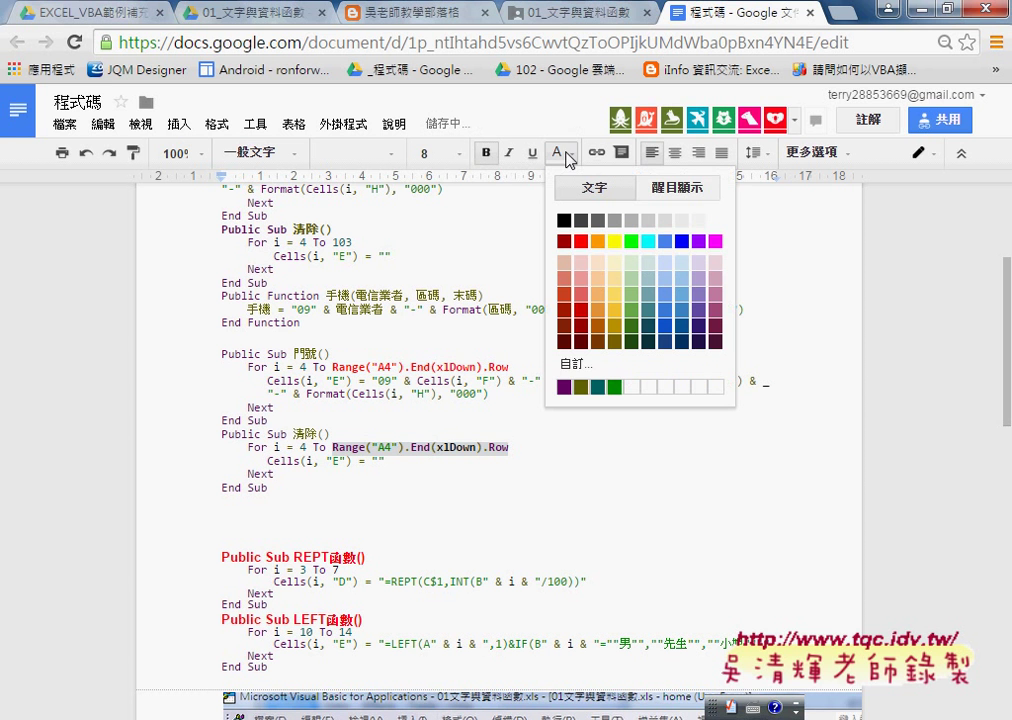
click(582, 241)
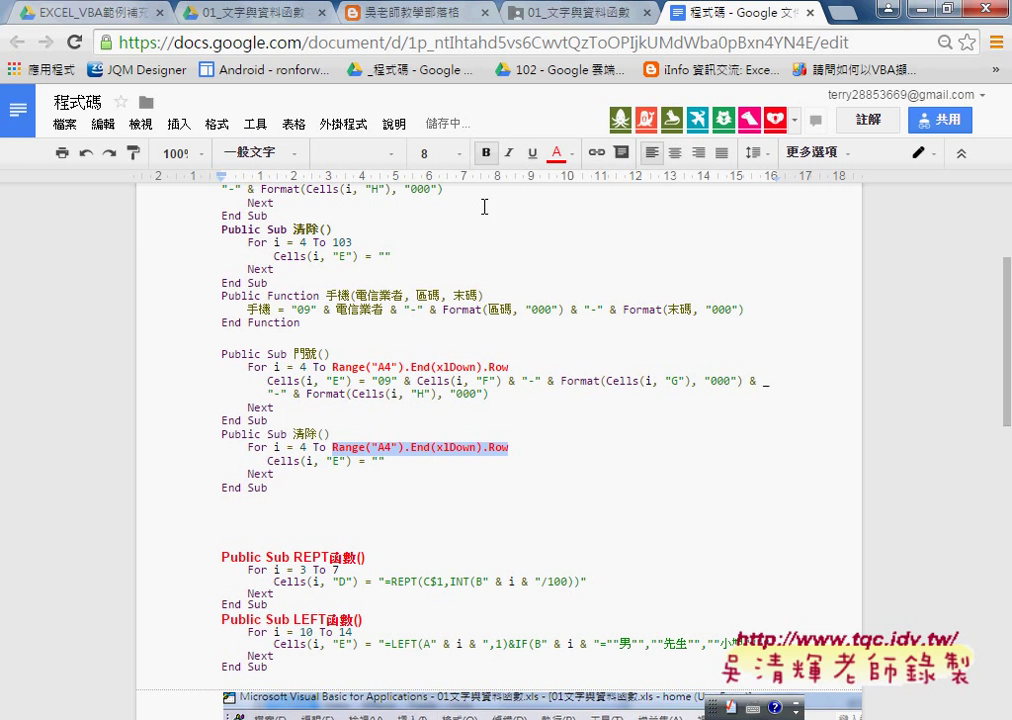
Step: Delete the extra blank lines after the 清除 macro's End Sub
click(440, 465)
click(362, 495)
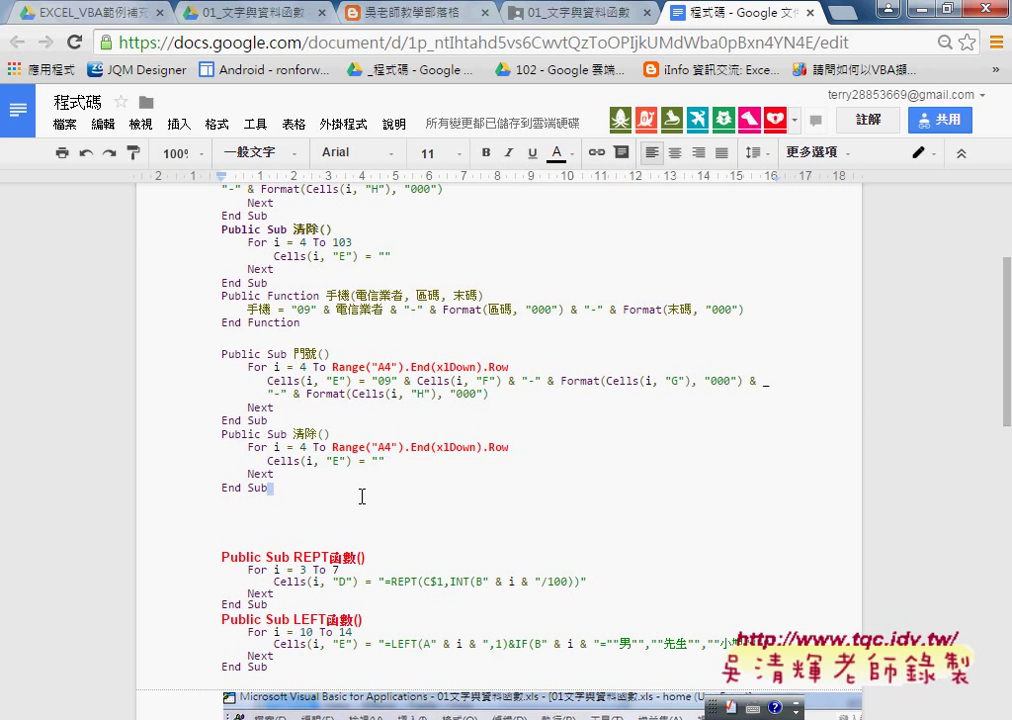
key(Delete)
key(Delete)
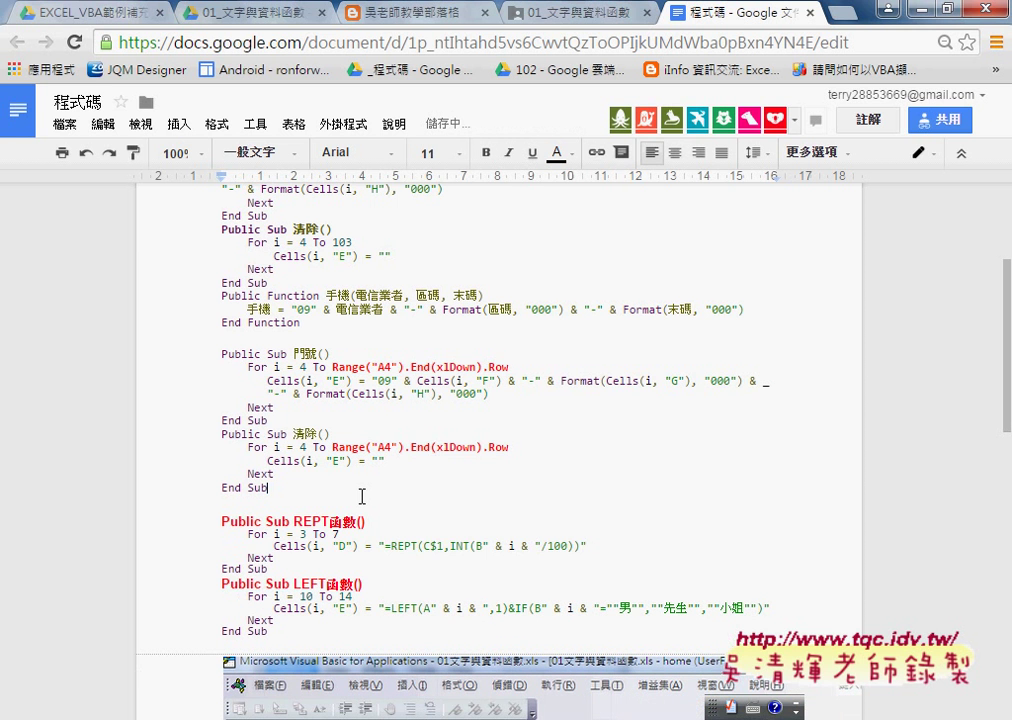